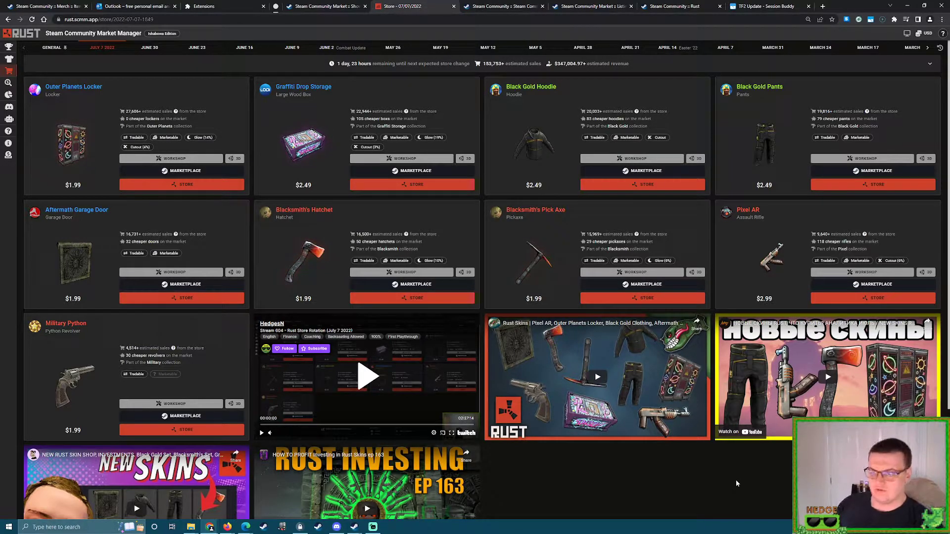
Switch to the window with the Rust Workshop page and examine its From Followed Authors and Accepted In Game sections.
click(211, 528)
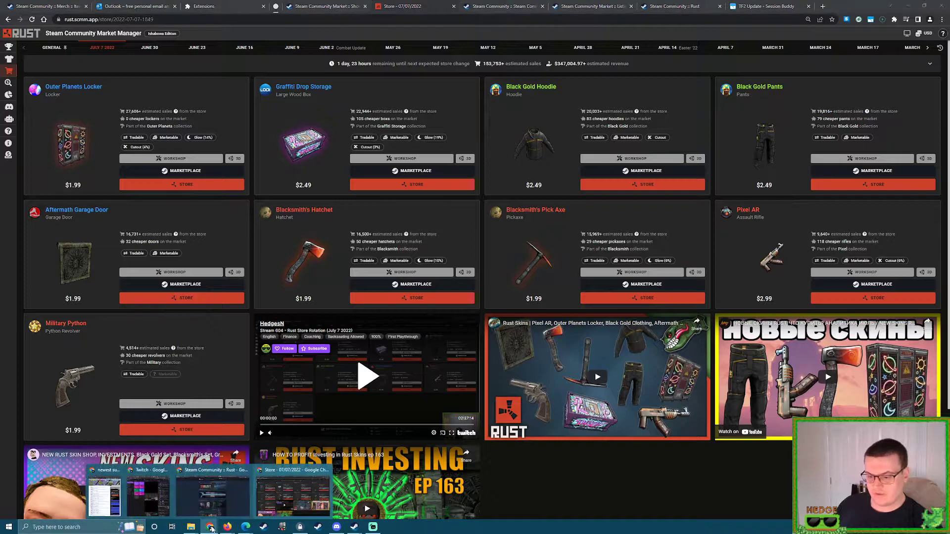
click(217, 494)
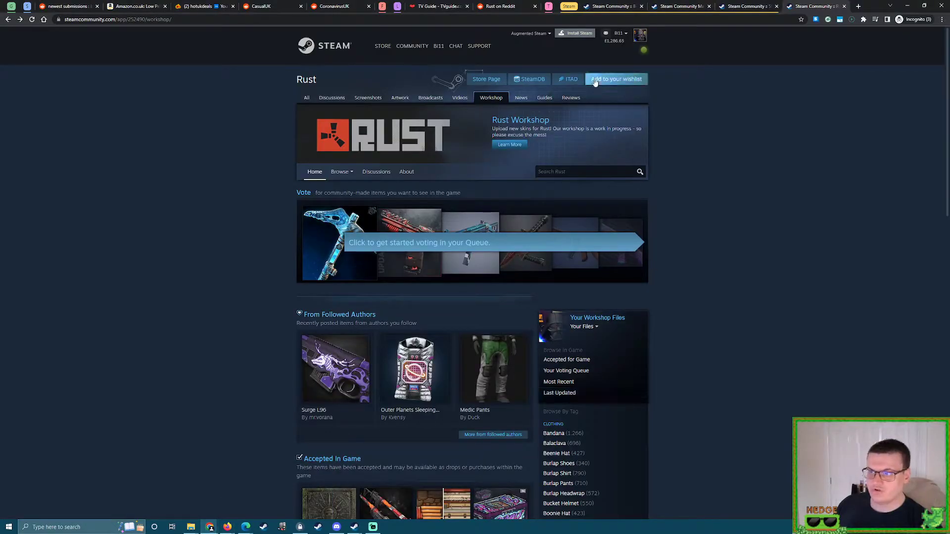
scroll(164, 201, down, 4)
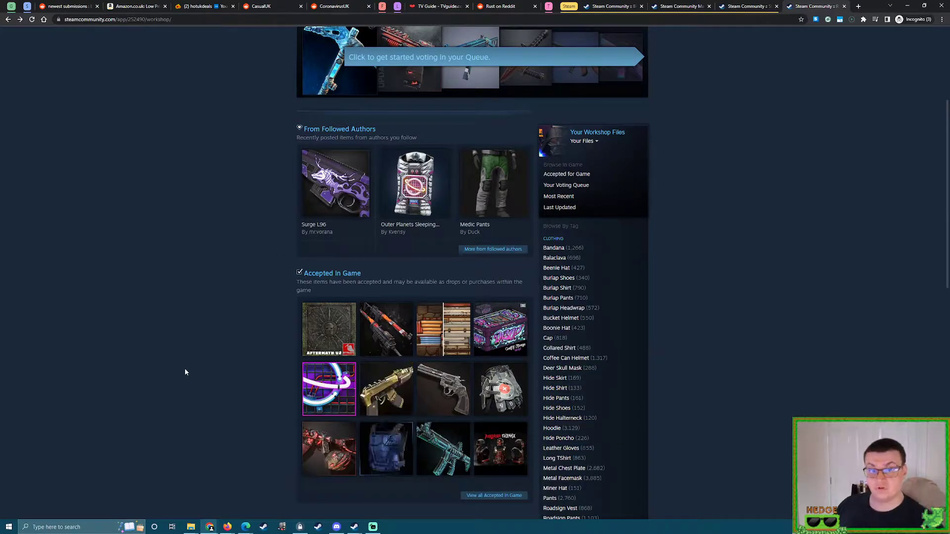
scroll(188, 354, down, 1)
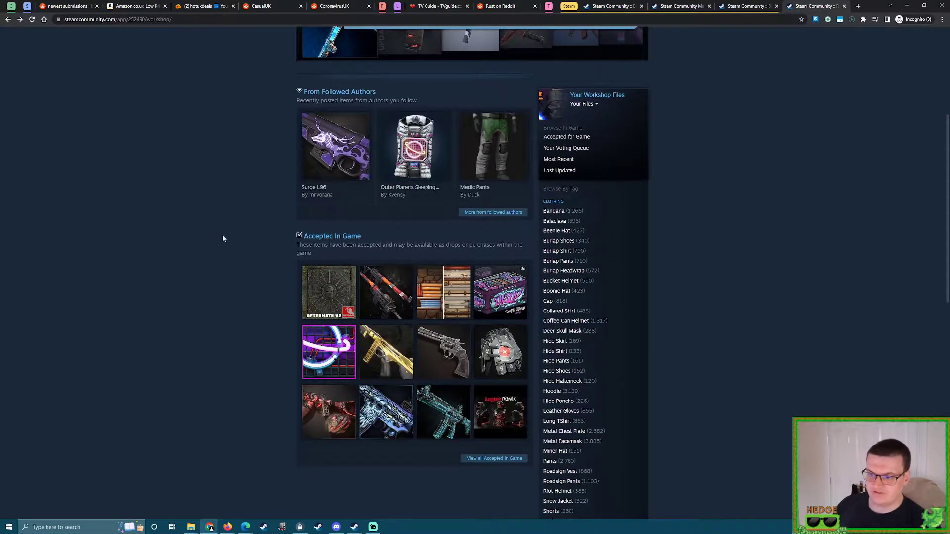
scroll(231, 284, up, 4)
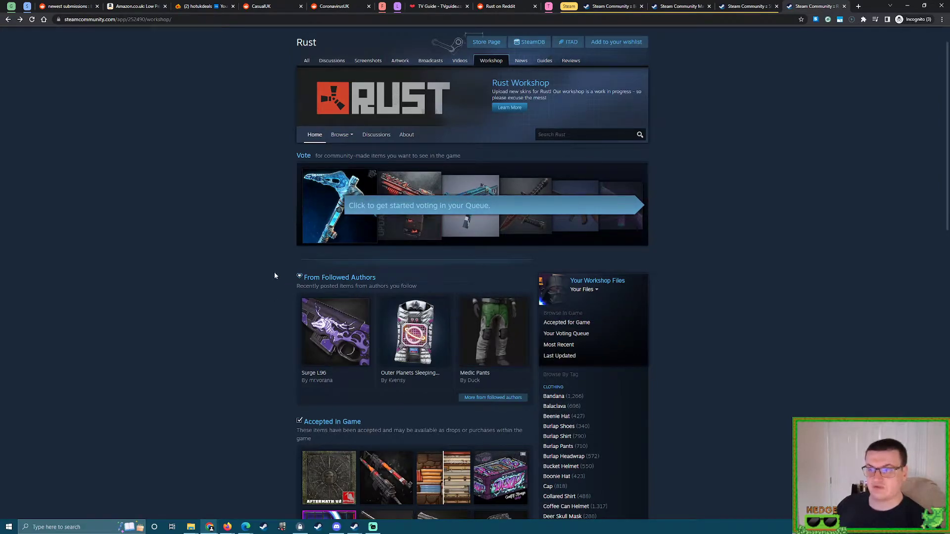
scroll(275, 276, up, 1)
Switch to the Firefox window, go to the Steam Workshop, search for "rust" and open the Rust workshop.
mouse_move(235, 529)
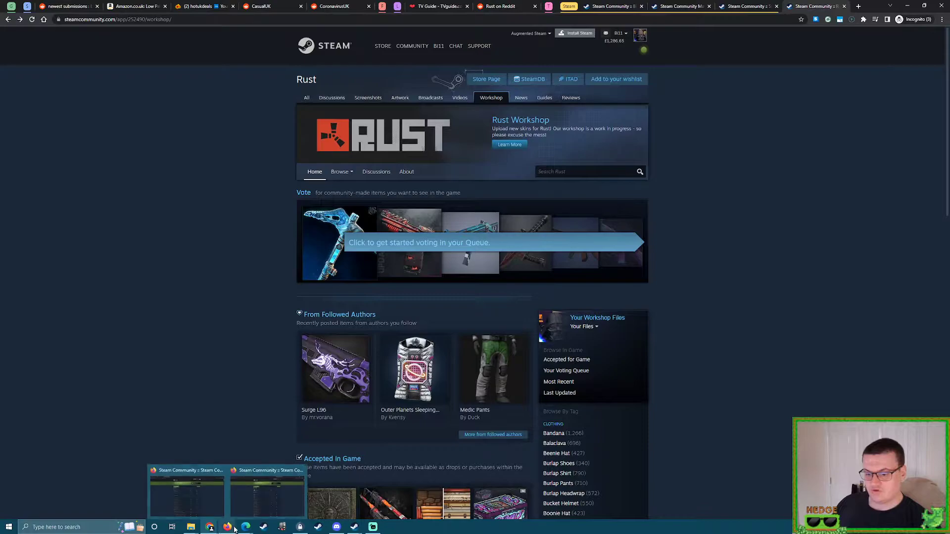
click(208, 497)
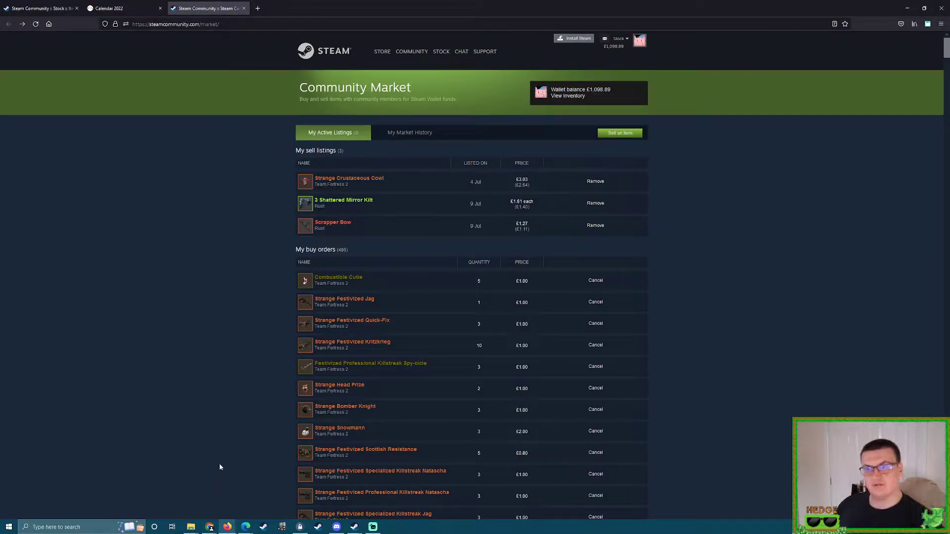
mouse_move(410, 51)
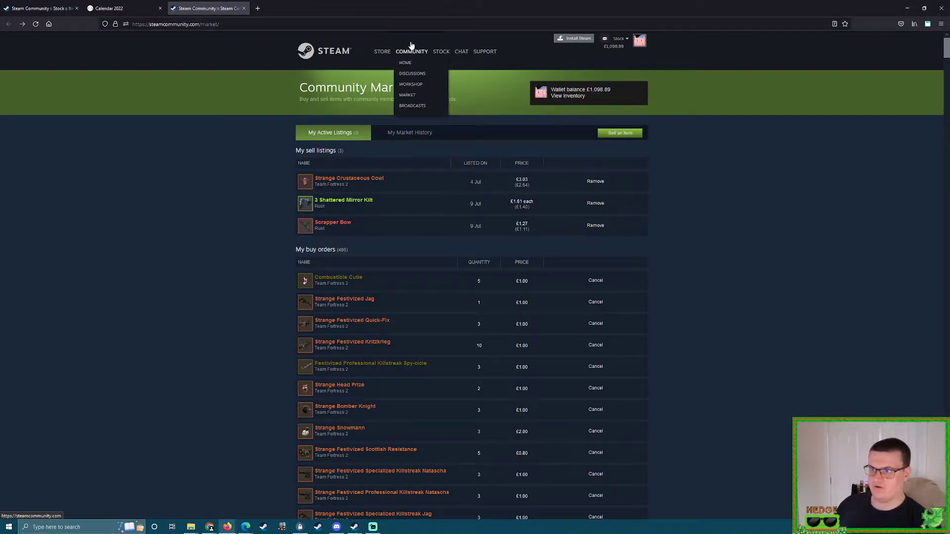
click(410, 85)
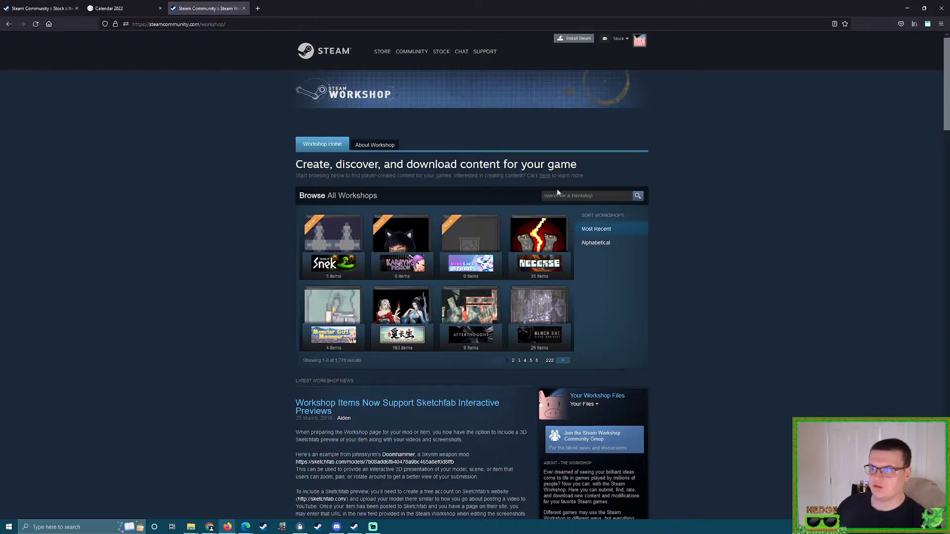
click(557, 193)
text(rust)
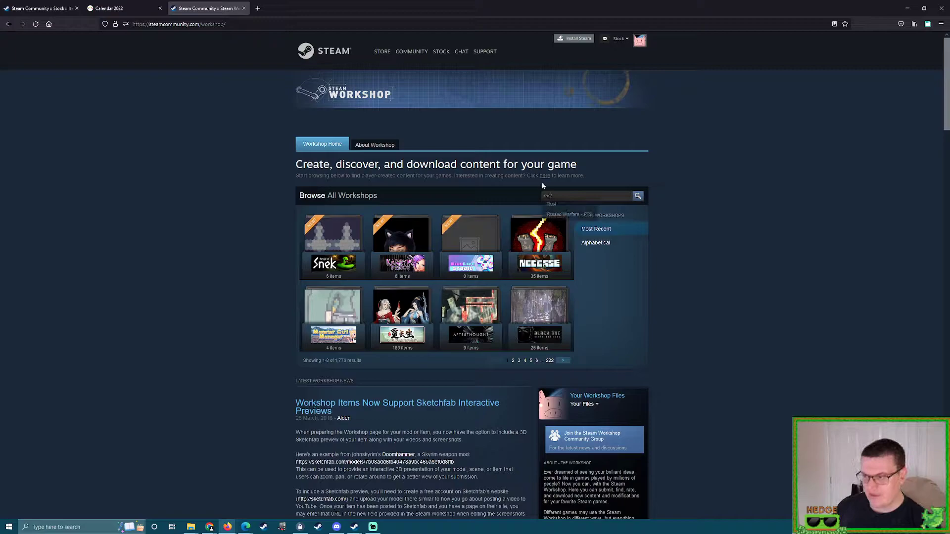
click(553, 209)
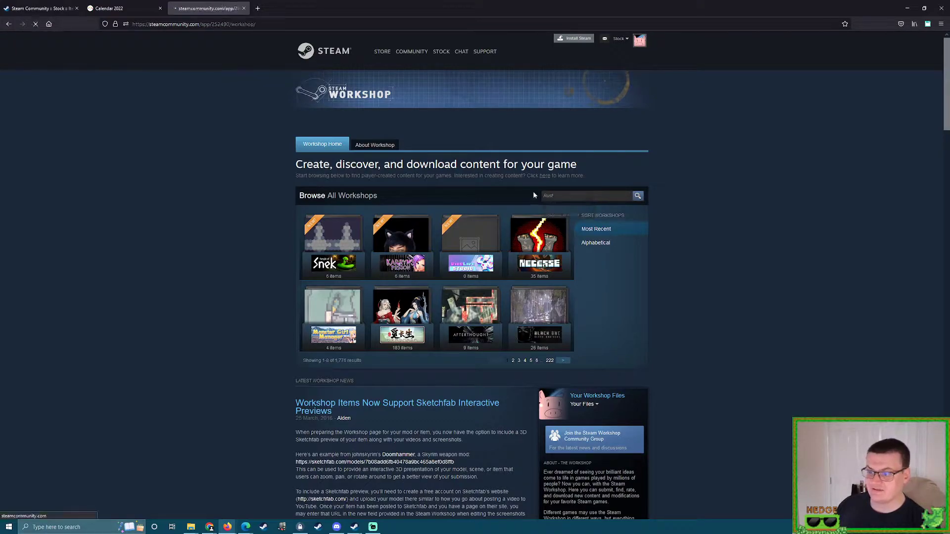
Open the full list of Rust workshop items accepted in game.
scroll(198, 227, down, 3)
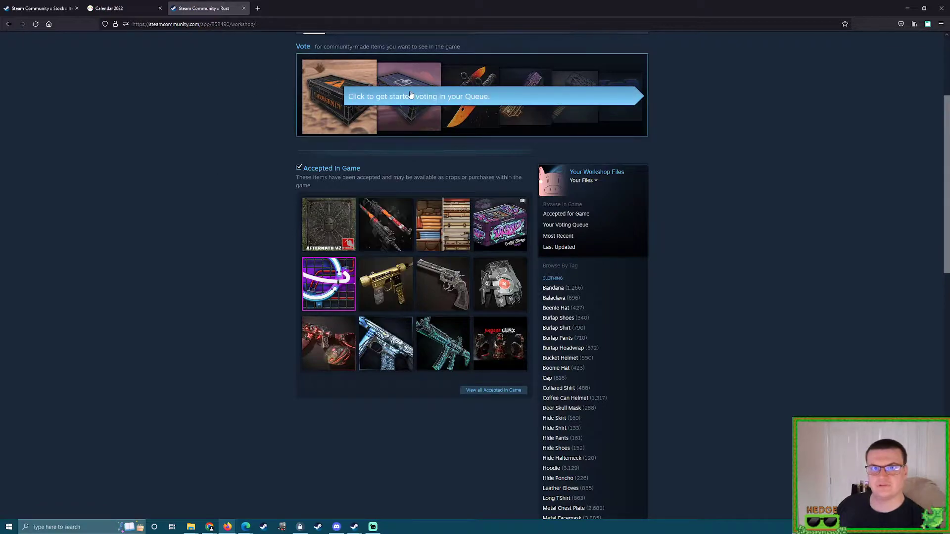
scroll(240, 277, up, 2)
scroll(234, 287, up, 2)
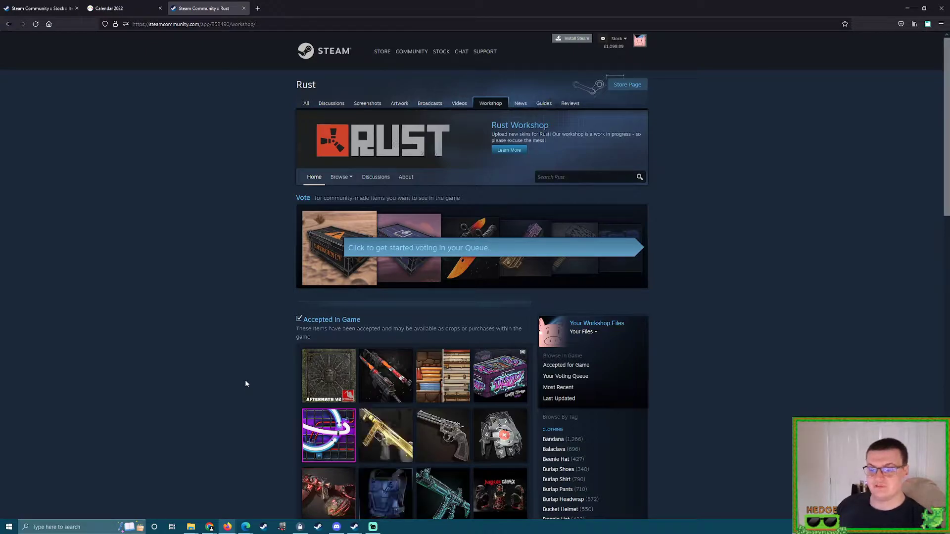
scroll(246, 384, down, 2)
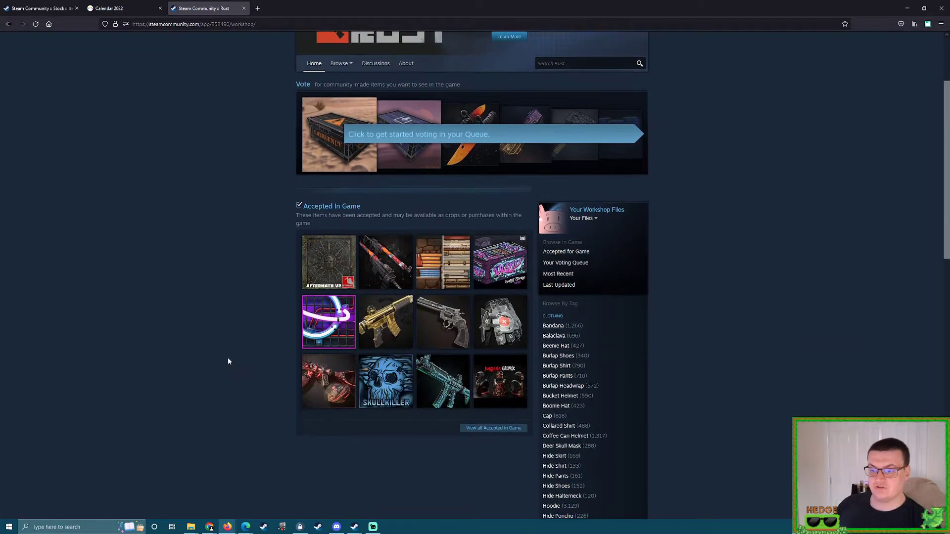
click(333, 210)
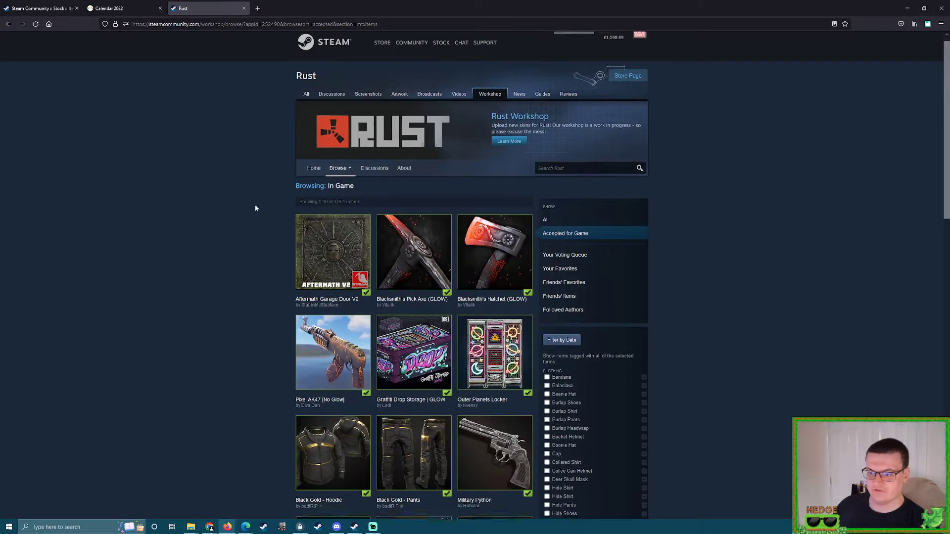
Open the creators' workshop pages for Aftermath Garage Door V2, Blacksmith's Pick Axe, Pixel AK47, Graffiti Drop Storage and Outer Planets Locker in separate new tabs.
scroll(255, 208, down, 3)
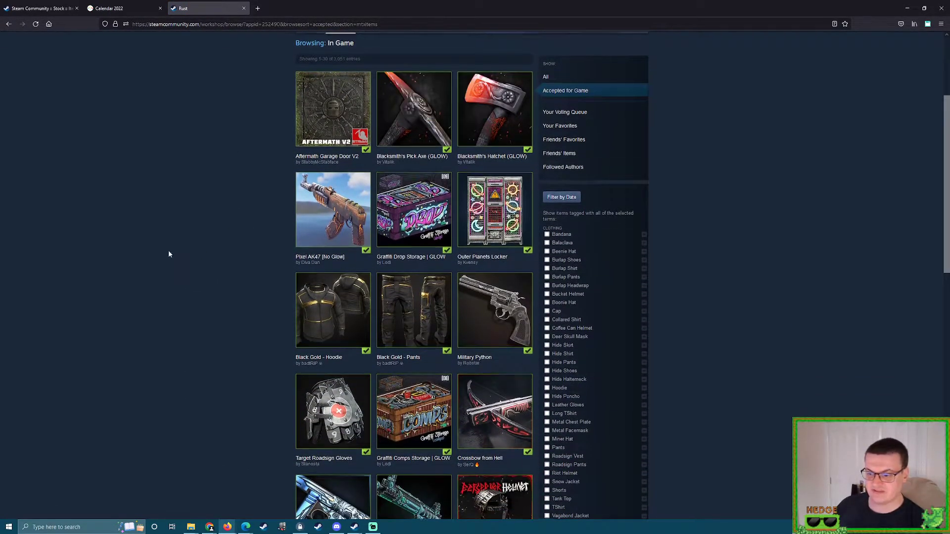
scroll(159, 346, down, 4)
scroll(420, 272, up, 3)
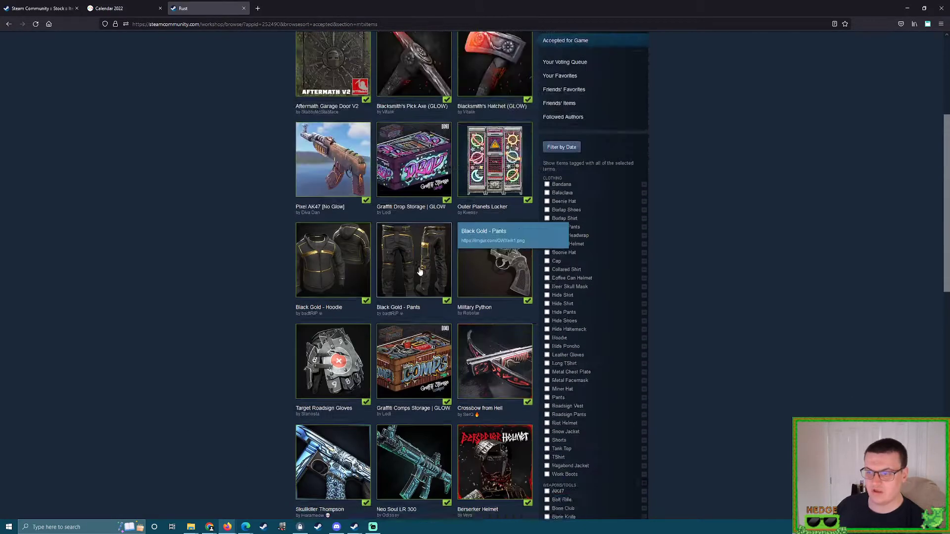
scroll(420, 272, up, 2)
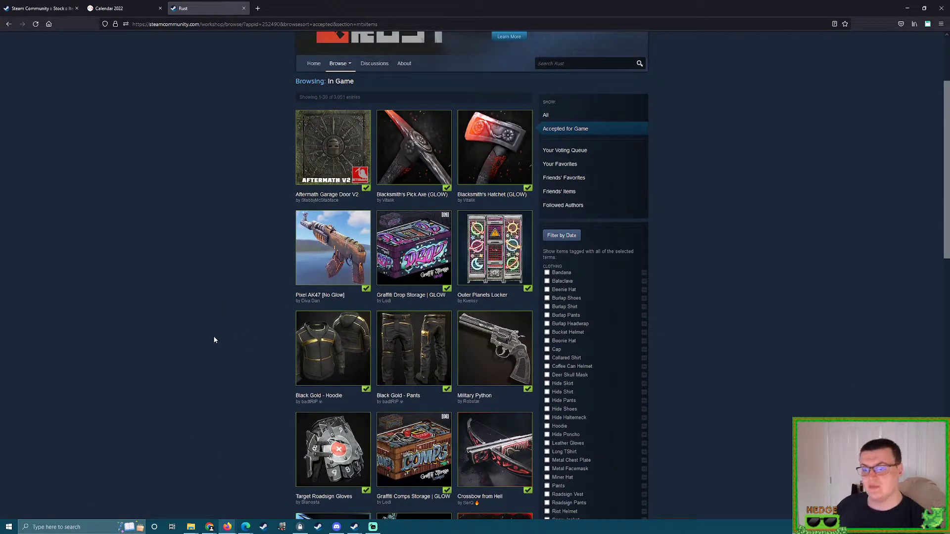
scroll(462, 316, up, 3)
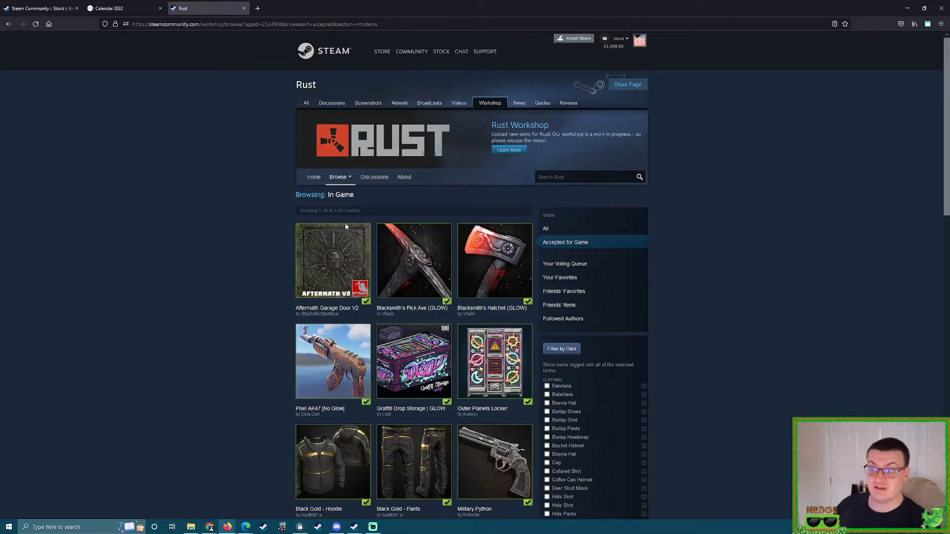
scroll(345, 226, down, 3)
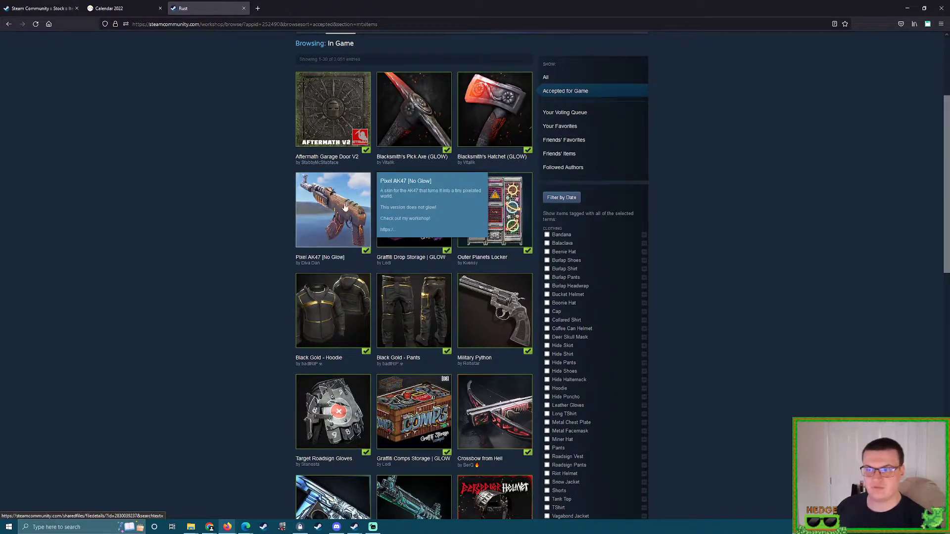
middle_click(321, 164)
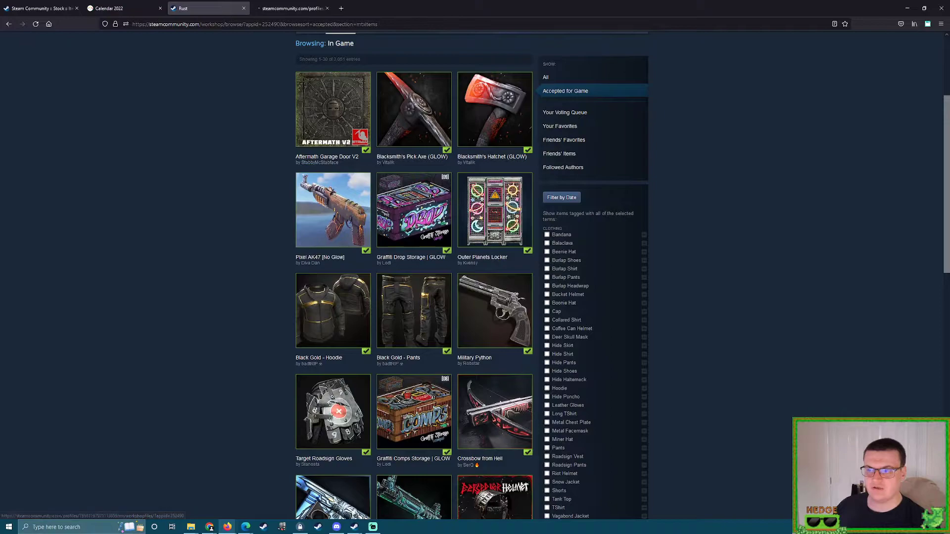
middle_click(388, 164)
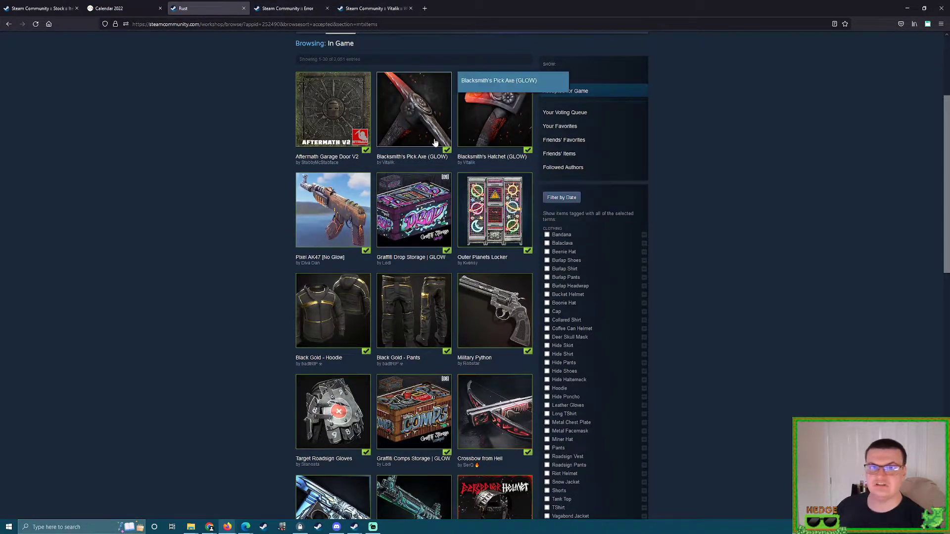
middle_click(314, 264)
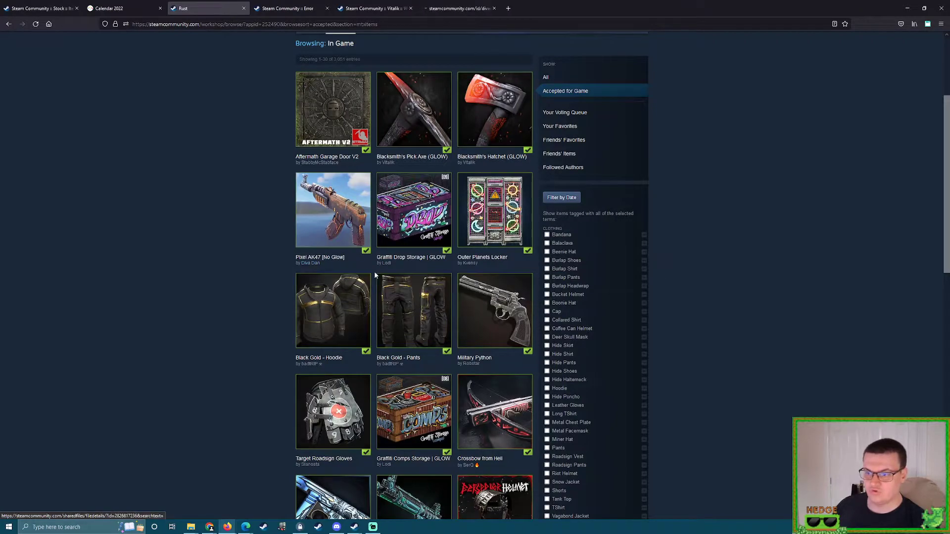
middle_click(386, 263)
middle_click(468, 263)
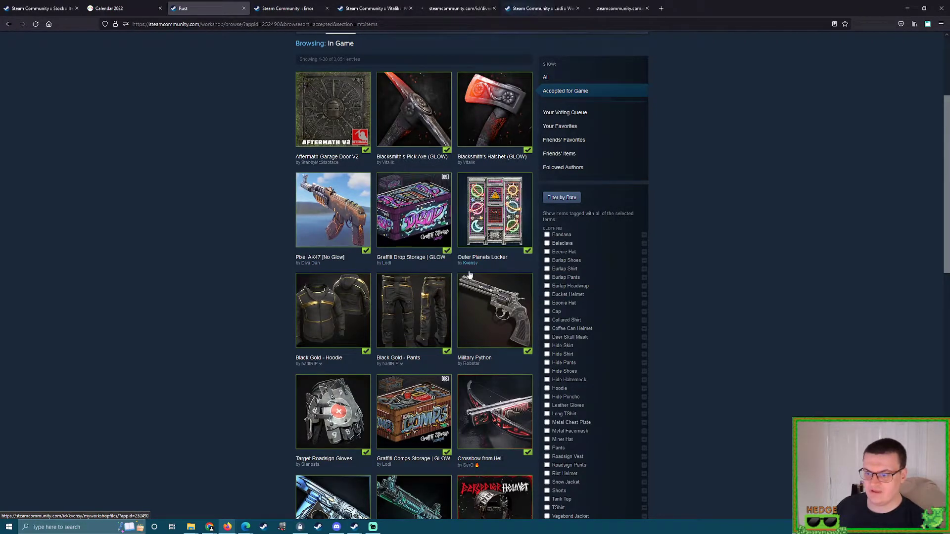
Open the creators' pages for Black Gold - Pants, Military Python, Target Roadsign Gloves, Graffiti Comps Storage and Crossbow from Hell in new tabs.
middle_click(390, 364)
middle_click(471, 364)
middle_click(310, 465)
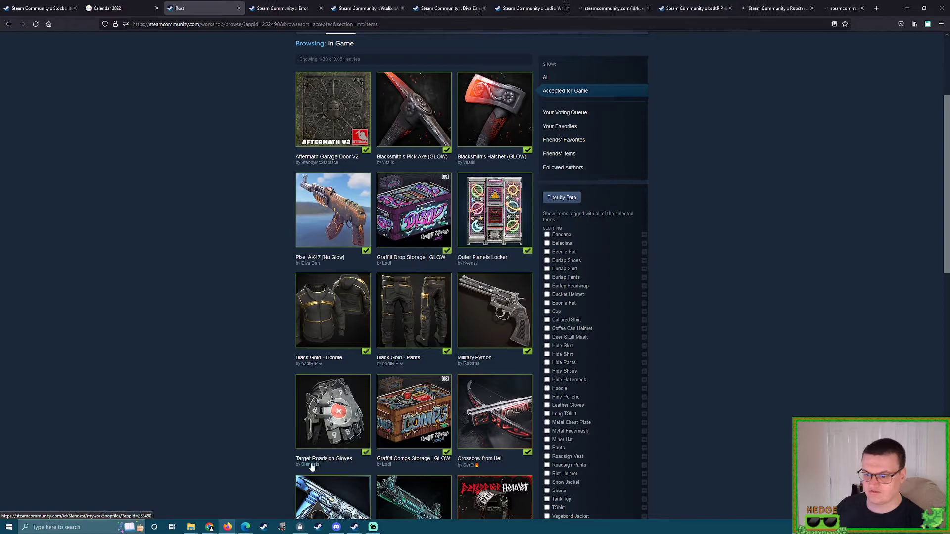
middle_click(386, 464)
middle_click(468, 465)
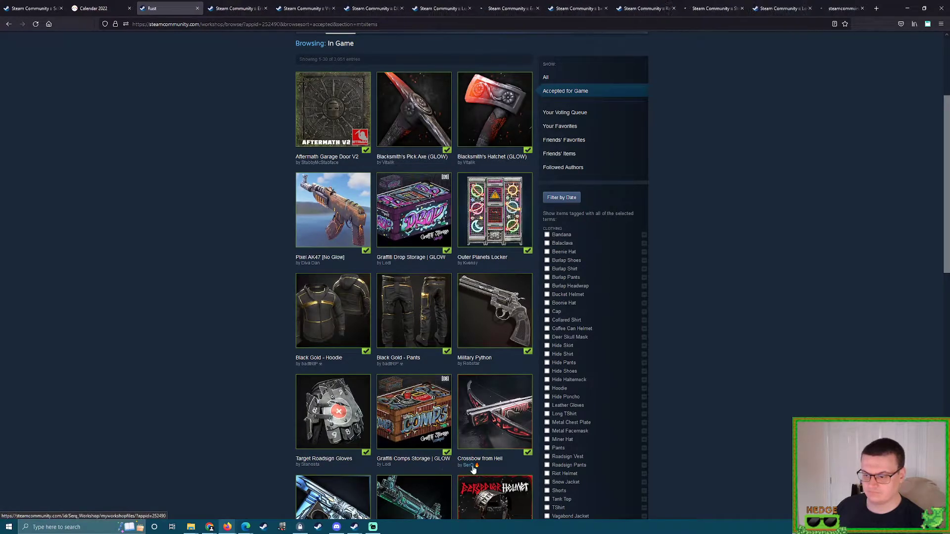
Open the creators' pages for Skullkiller Thompson, Neo Soul LR 300, Berserker Roadsign Vest, Antique Black Furnace and Molten Visage Sleeping Bag in new tabs.
scroll(405, 277, down, 2)
scroll(405, 277, down, 4)
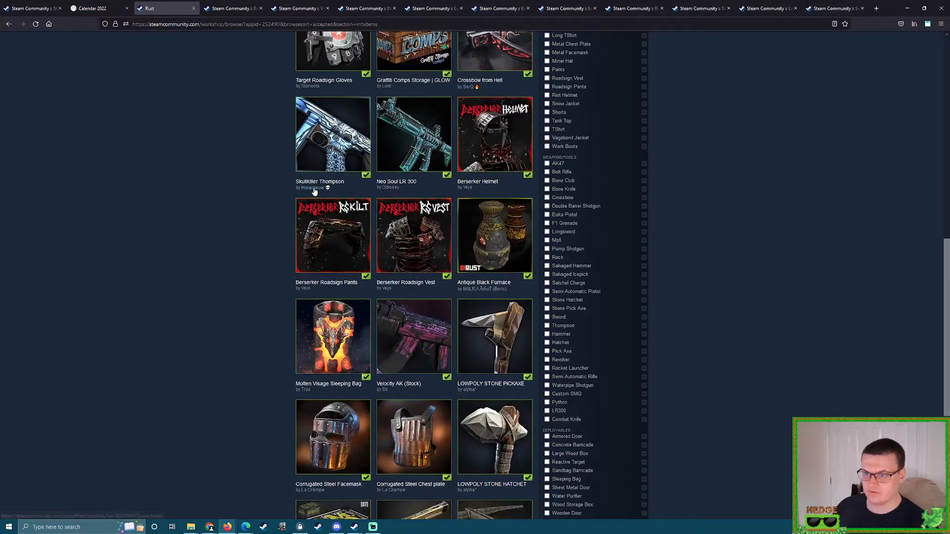
middle_click(312, 188)
middle_click(386, 189)
middle_click(386, 288)
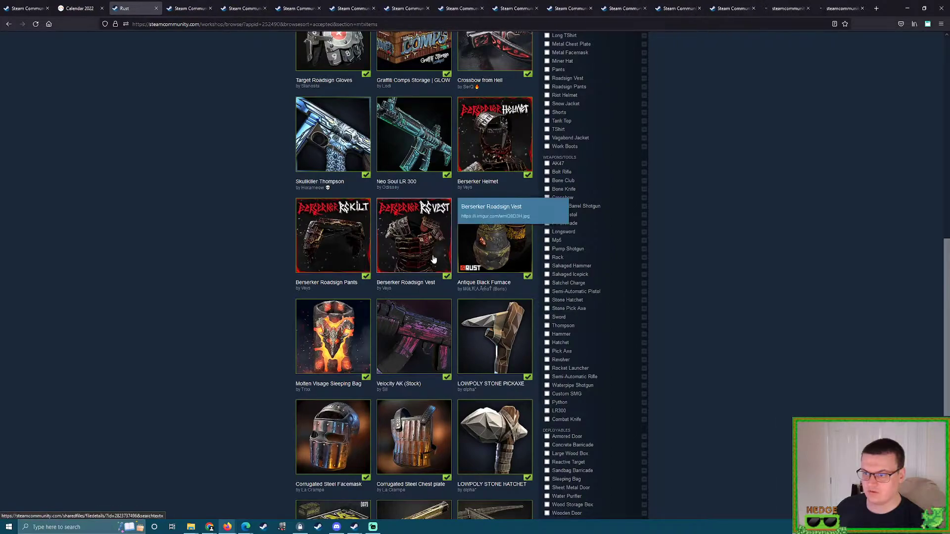
middle_click(480, 290)
middle_click(304, 390)
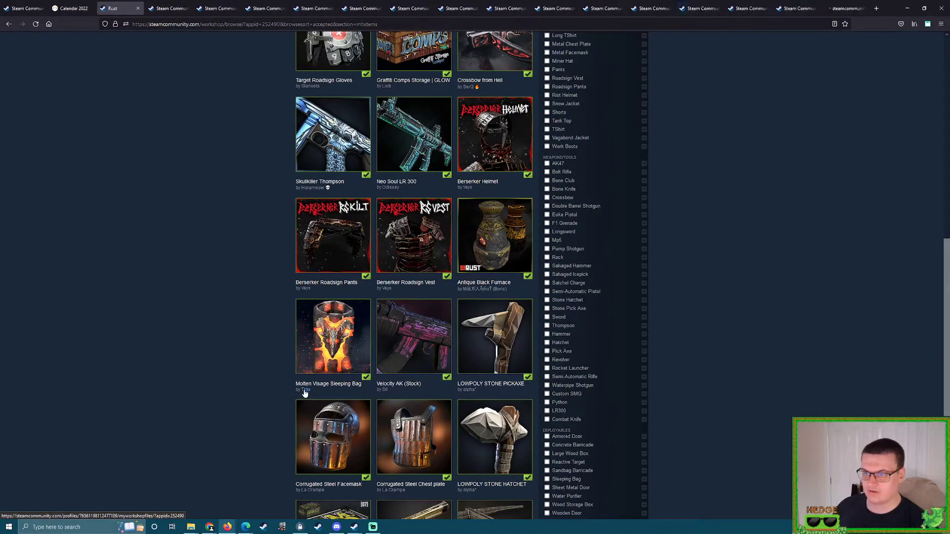
Check the workshop page of the Aftermath Garage Door V2 creator and reload it.
click(168, 8)
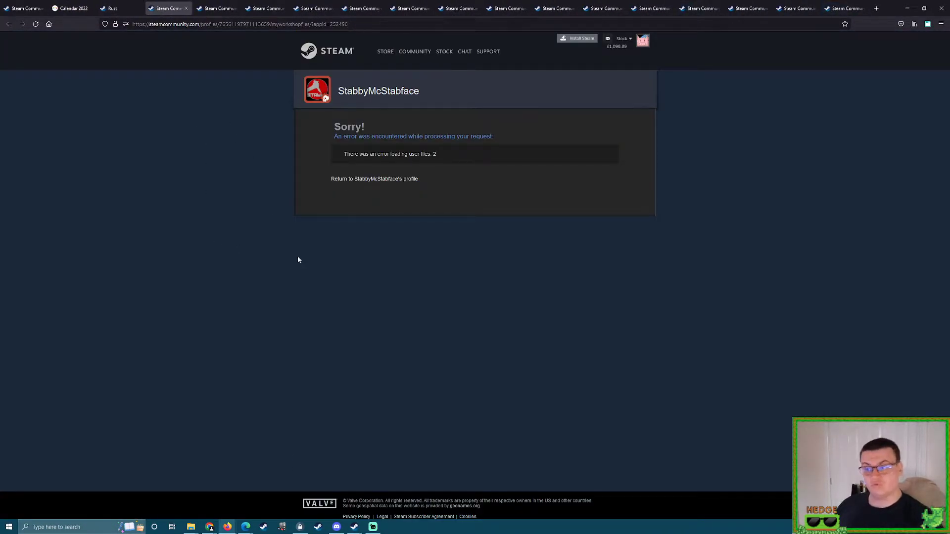
key(F5)
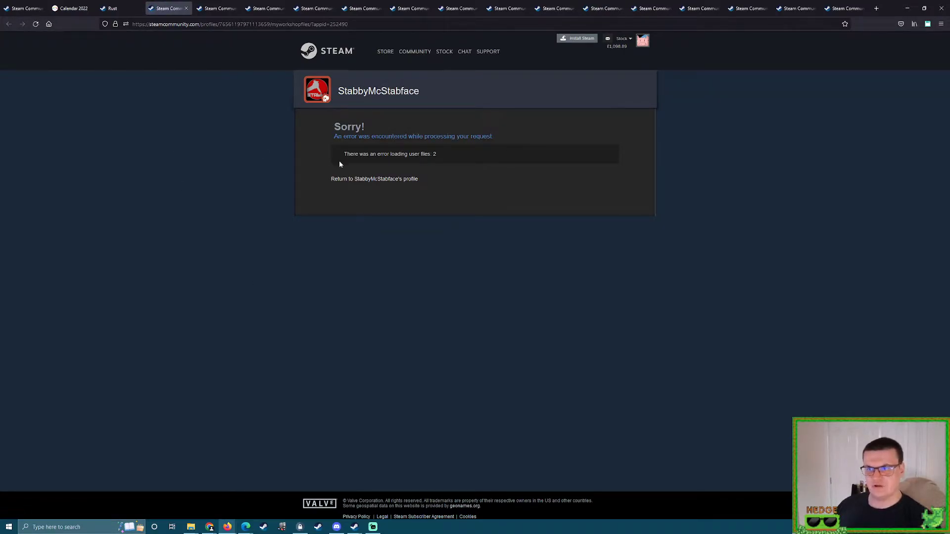
click(217, 8)
click(171, 9)
key(F5)
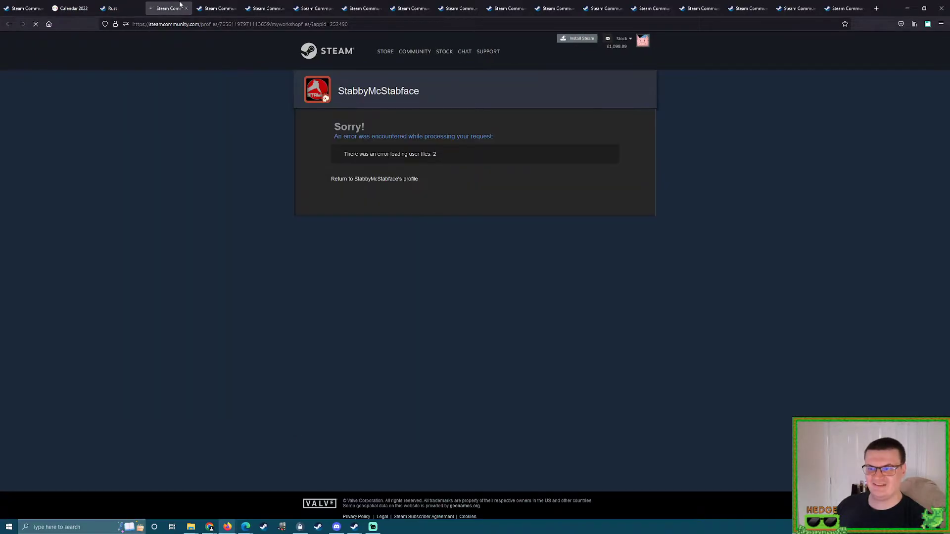
Follow the creators of Blacksmith's Pick Axe, Pixel AK47 and Graffiti Drop Storage, closing each page, and reload the Outer Planets Locker creator's page.
click(218, 9)
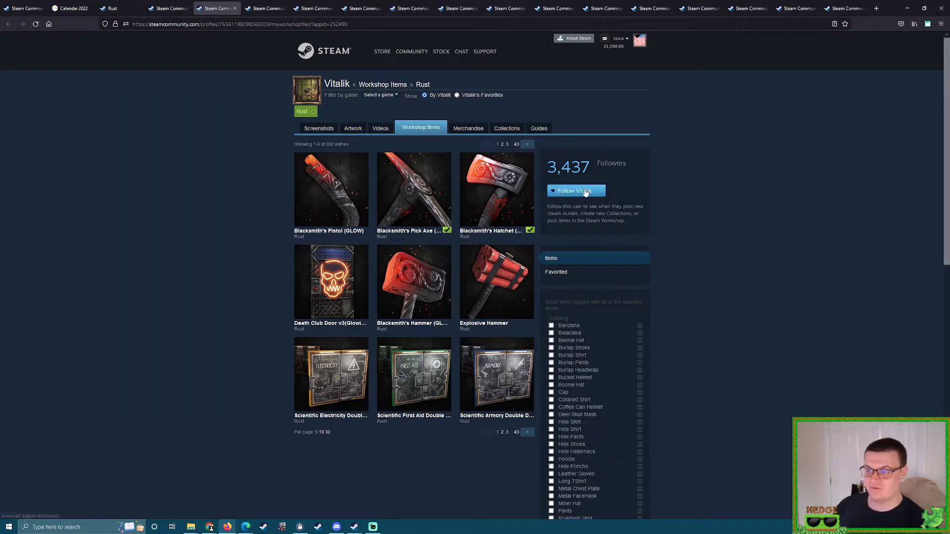
key(ctrl+w)
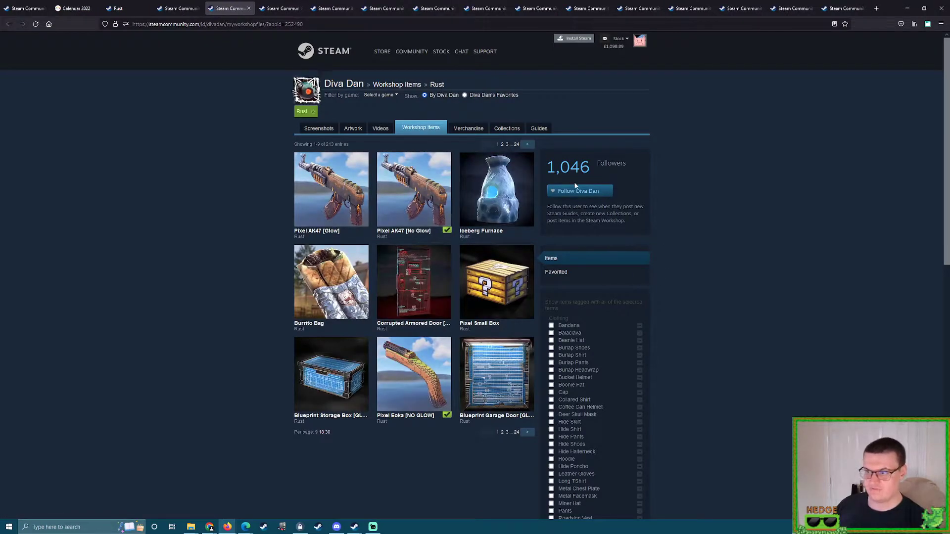
key(ctrl+w)
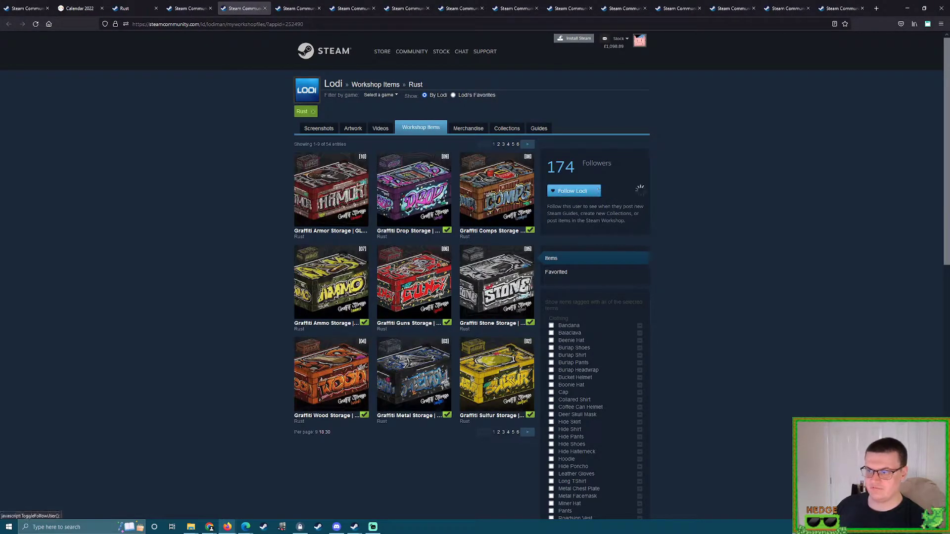
key(ctrl+w)
key(F5)
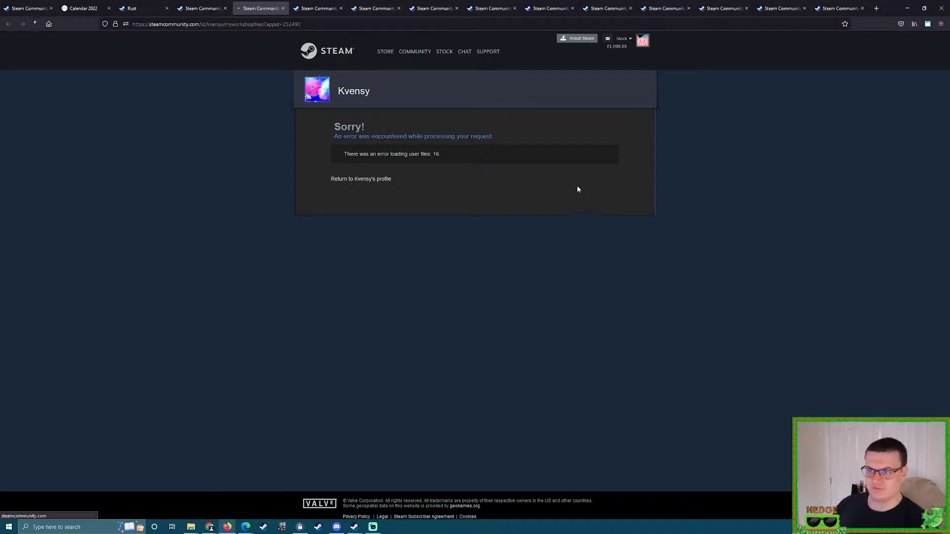
Follow the creators of Black Gold - Pants, Military Python and Target Roadsign Gloves, closing each page.
key(ctrl+Tab)
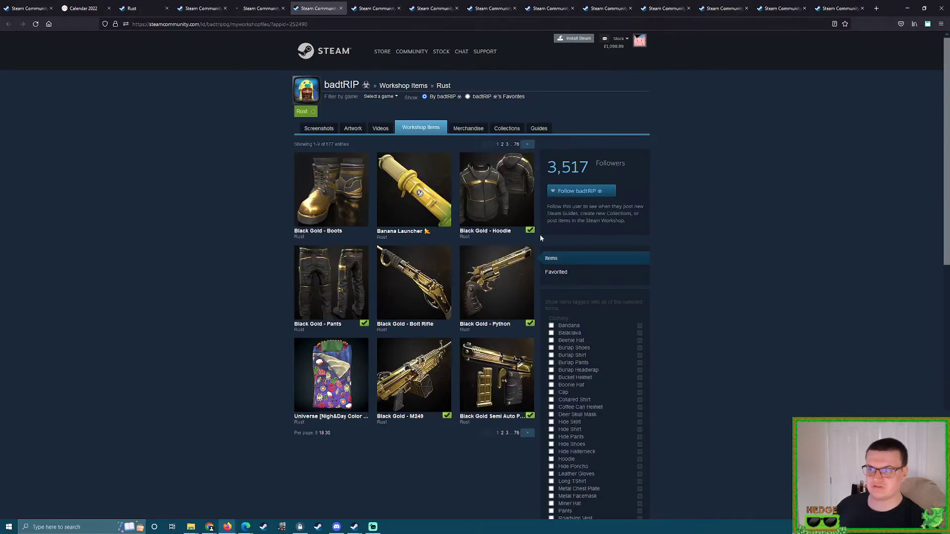
click(586, 193)
key(ctrl+w)
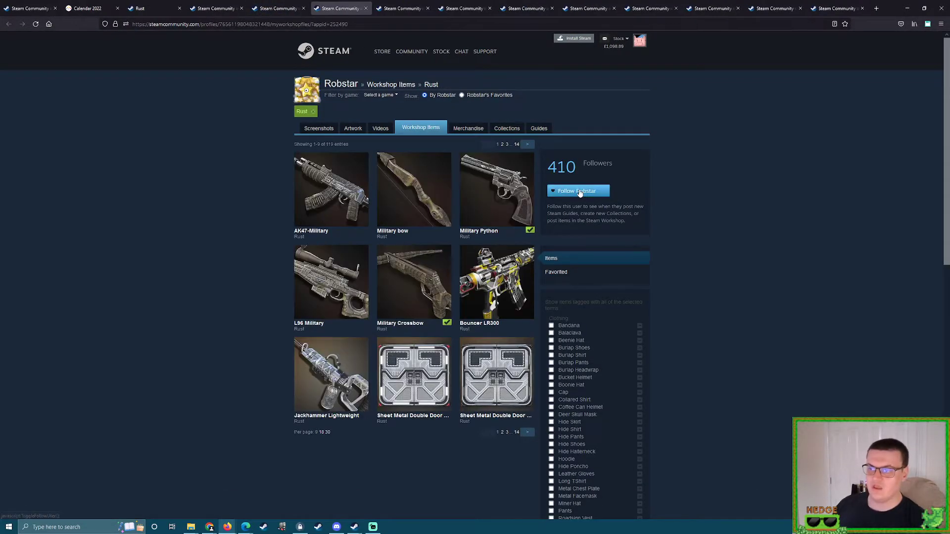
click(581, 192)
key(ctrl+w)
click(581, 193)
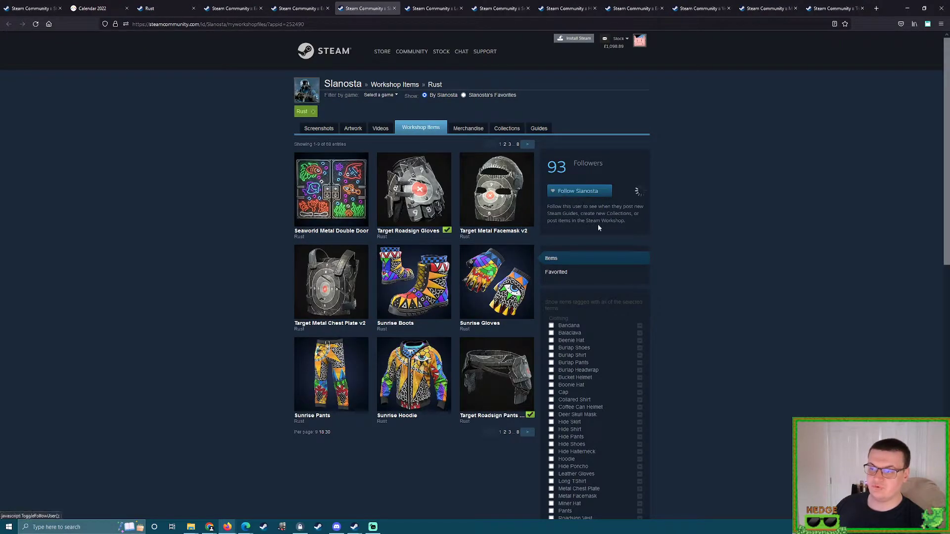
key(ctrl+w)
Follow the creators of Crossbow from Hell, Skullkiller Thompson and Berserker Roadsign Vest, closing the first two pages and the Graffiti Comps Storage creator's page.
click(579, 192)
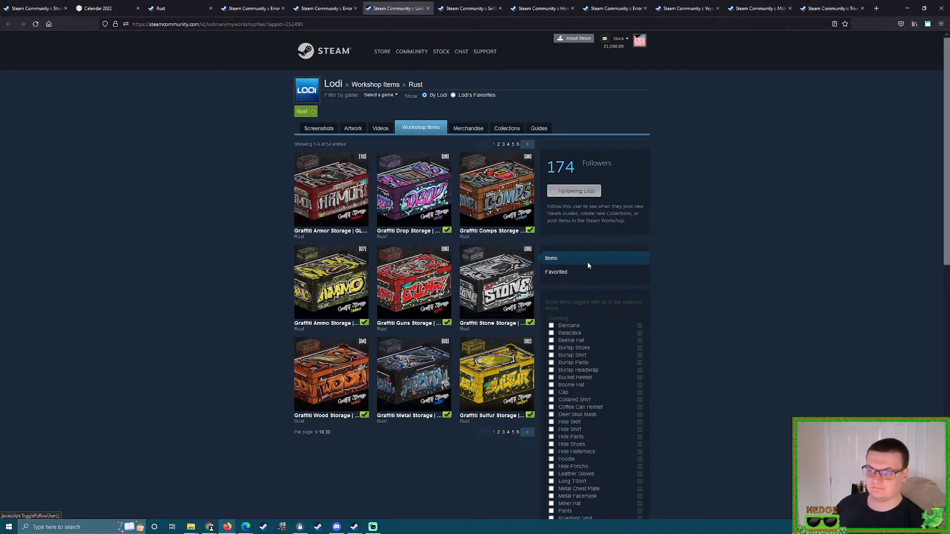
key(ctrl+w)
click(580, 192)
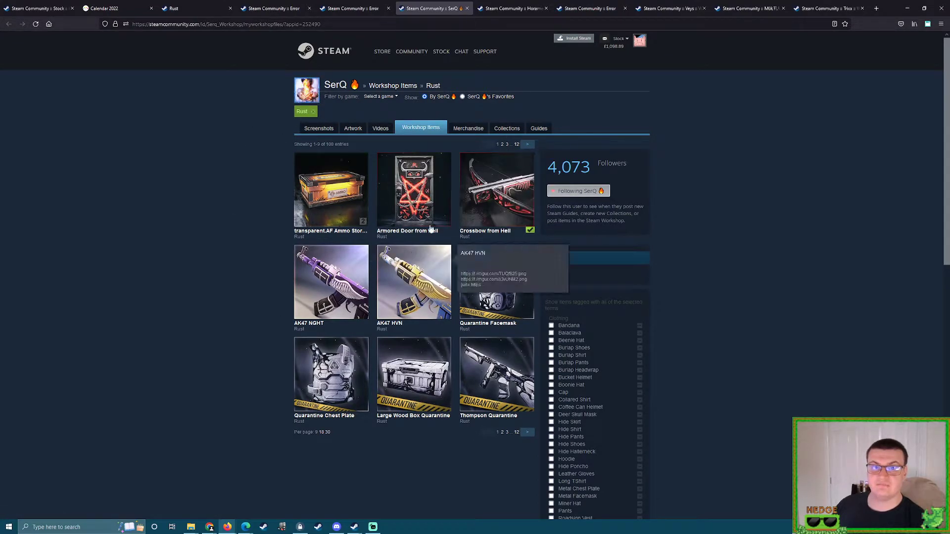
key(ctrl+w)
click(584, 192)
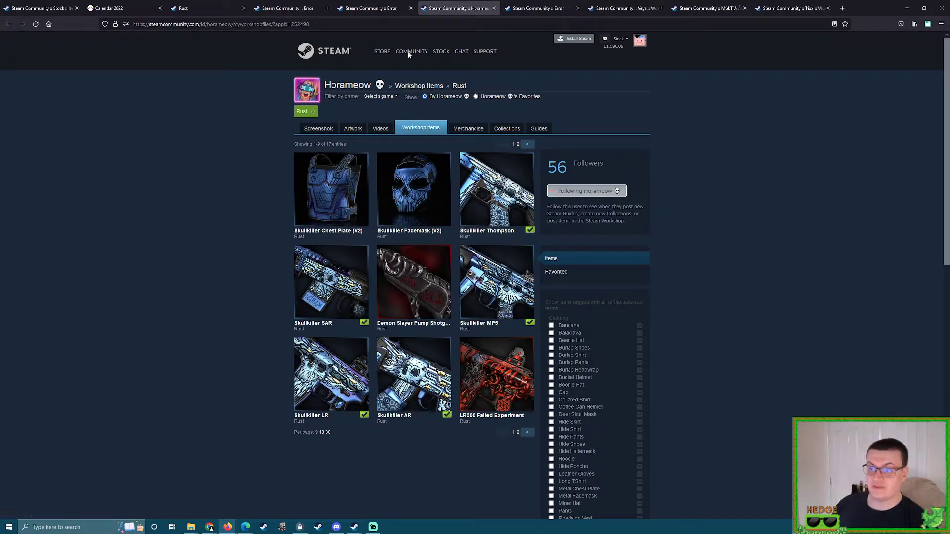
key(ctrl+w)
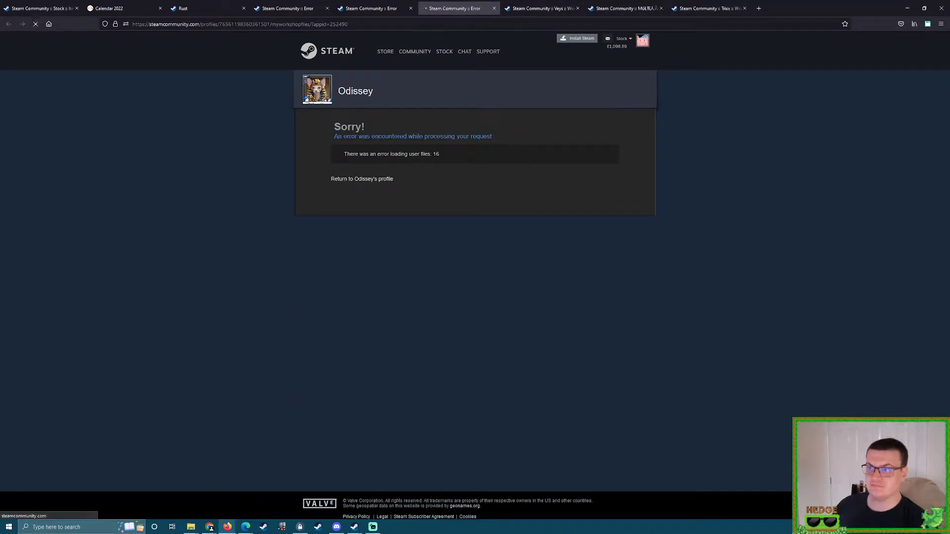
key(ctrl+Tab)
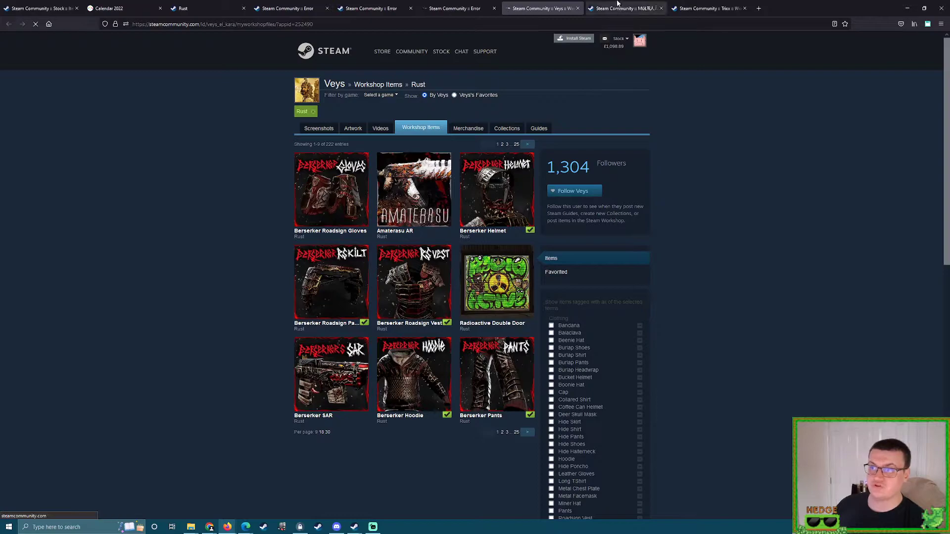
click(574, 191)
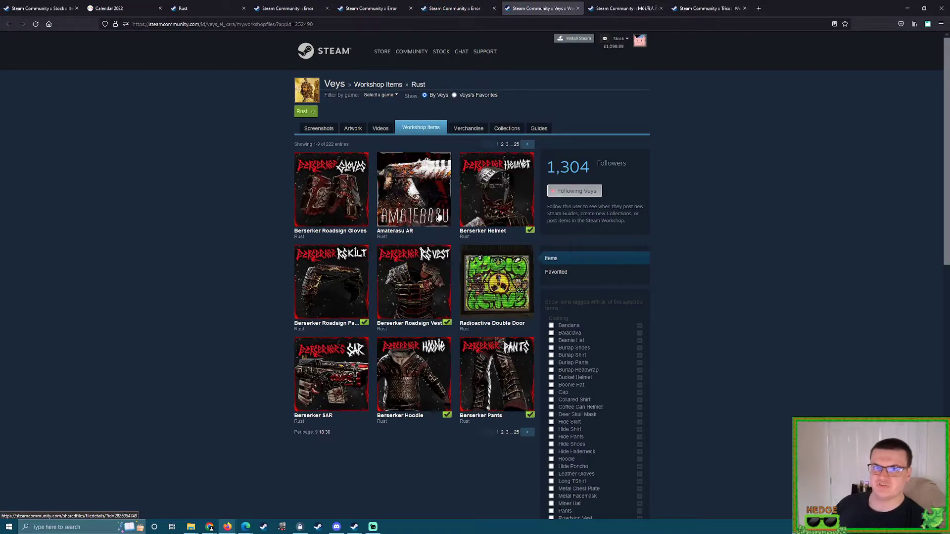
Go back from the accepted skins list to the Rust Workshop home page.
click(225, 8)
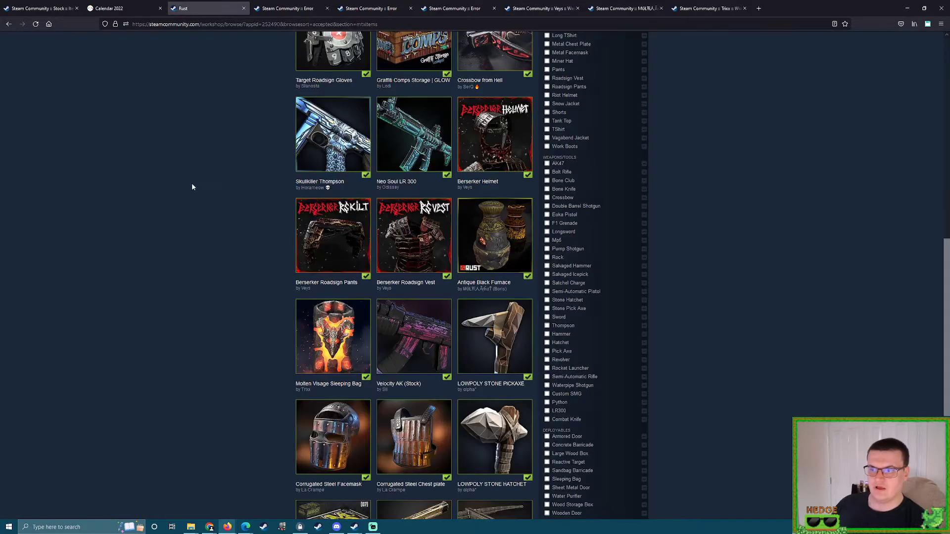
scroll(193, 187, up, 5)
click(9, 24)
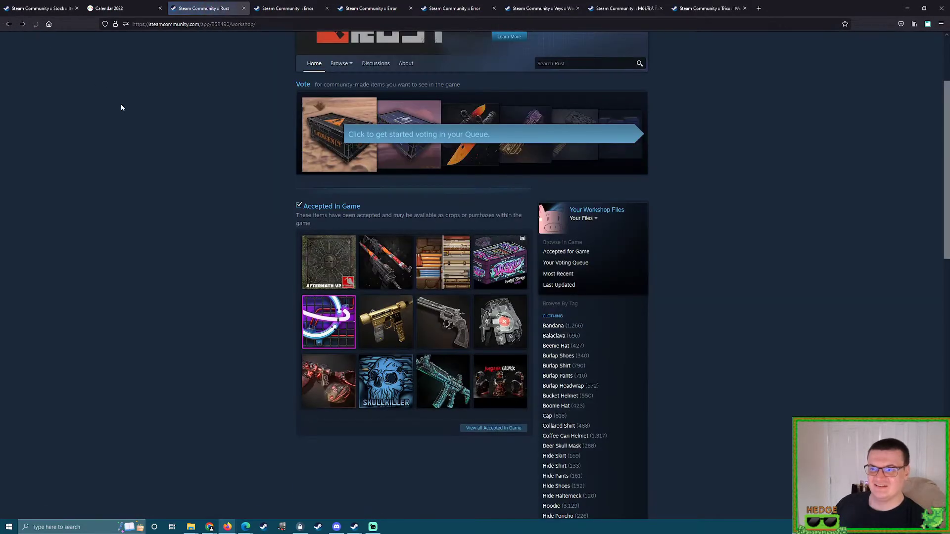
scroll(236, 302, down, 1)
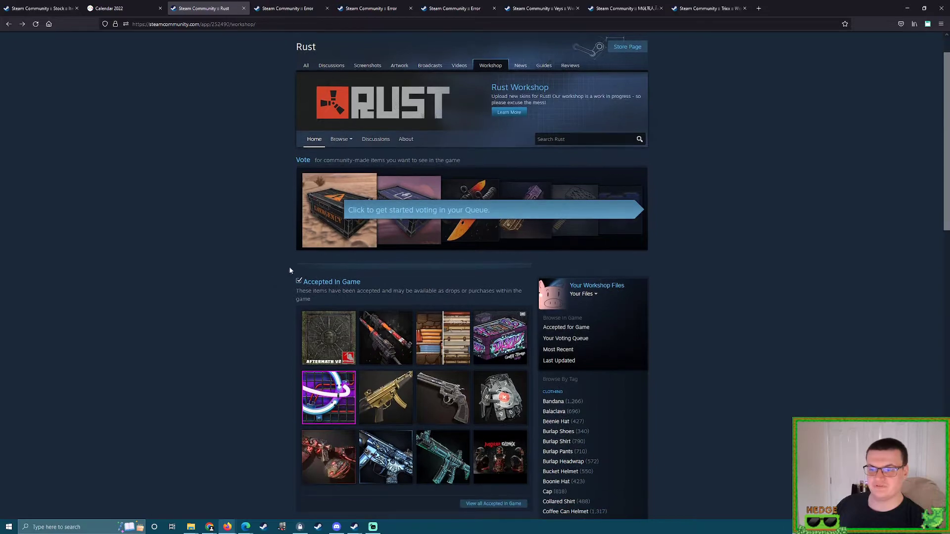
Browse the workshop's In Game items and check the available sort options.
mouse_move(351, 145)
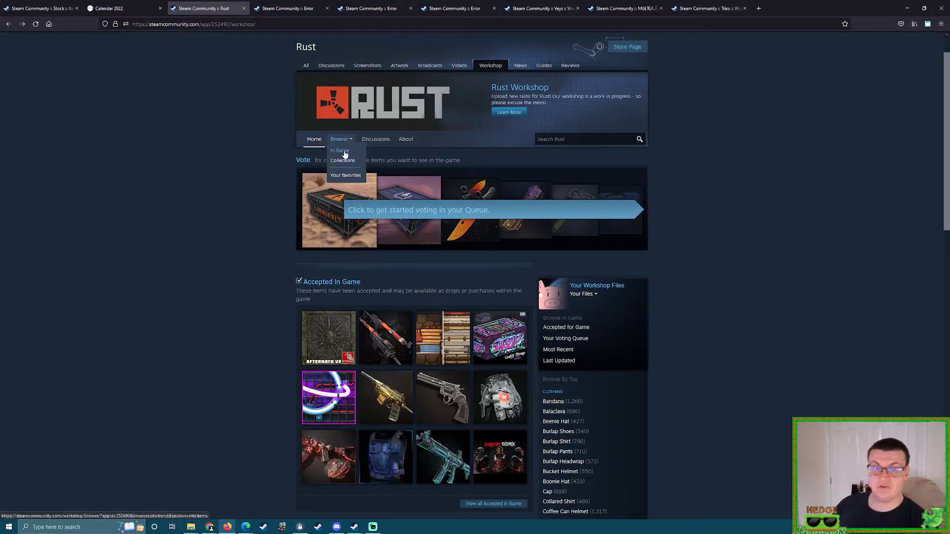
click(340, 150)
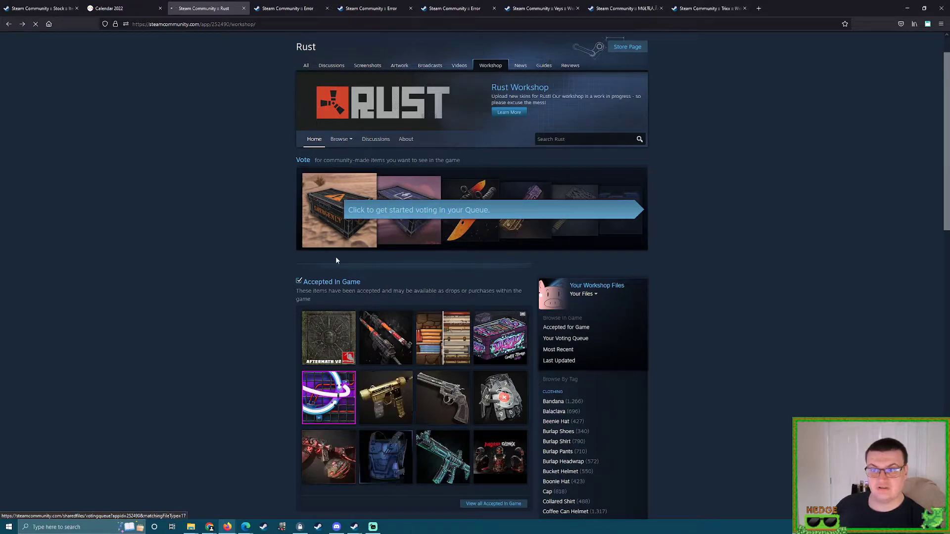
scroll(264, 261, down, 2)
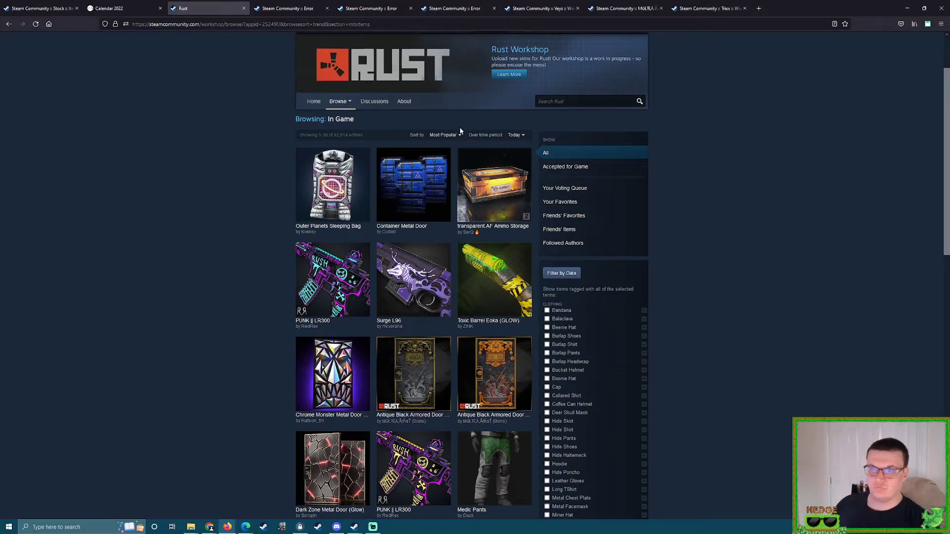
click(443, 135)
click(443, 135)
click(444, 135)
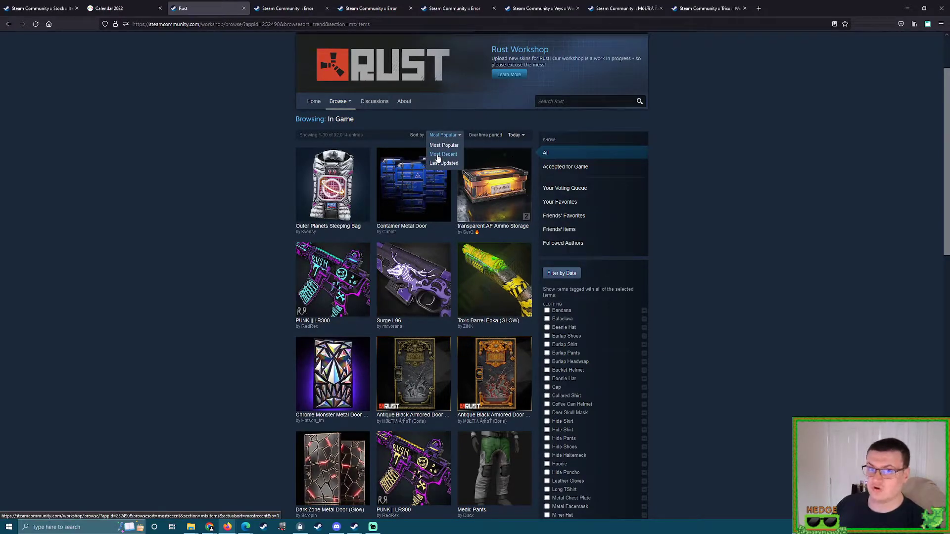
Return to the Rust Workshop home page and open the full list of items from followed authors.
click(9, 24)
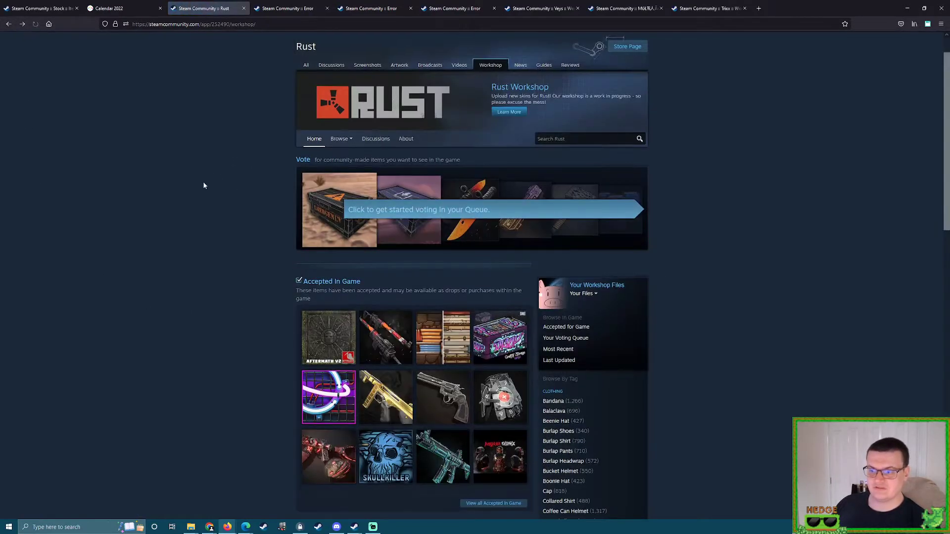
scroll(182, 227, down, 2)
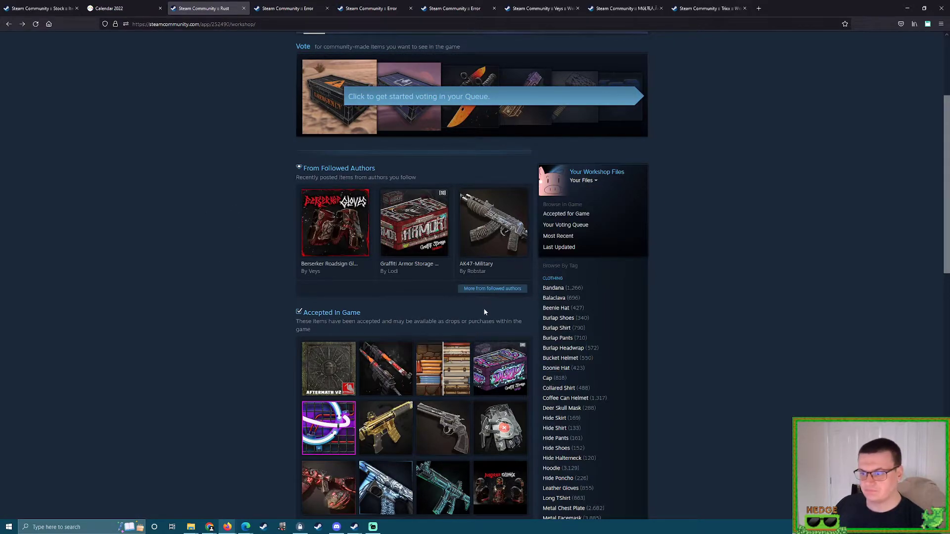
click(492, 289)
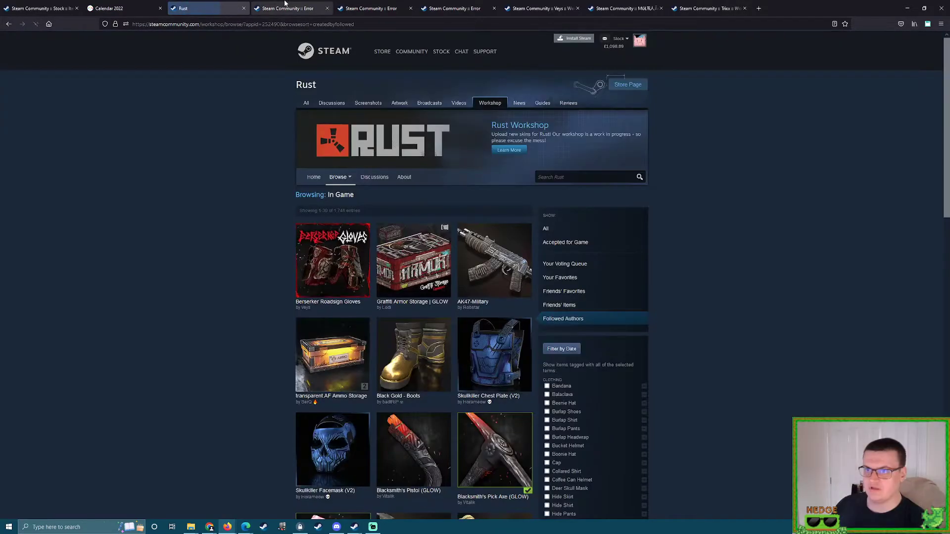
Follow the creators of Aftermath Garage Door V2, Outer Planets Locker and Neo Soul LR 300, closing their pages and the Berserker Roadsign Vest creator's page.
click(284, 8)
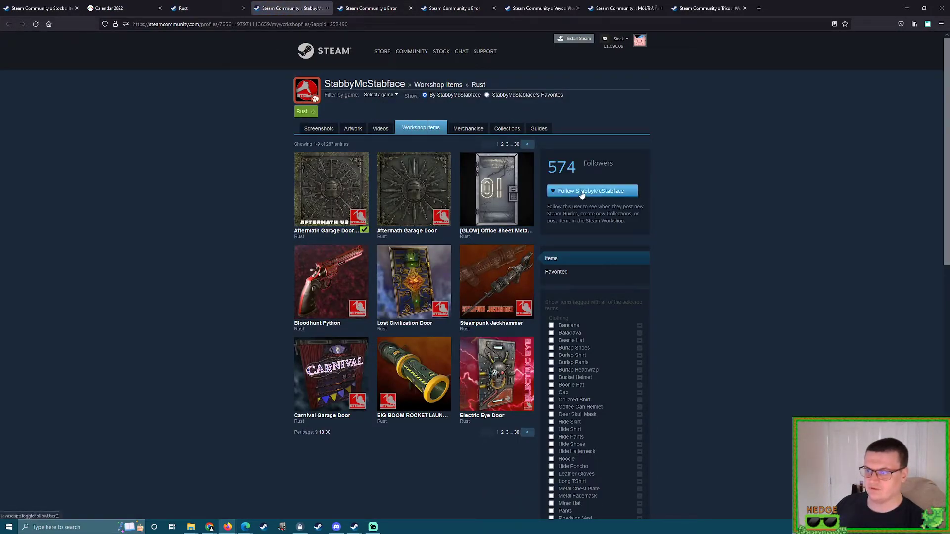
click(374, 8)
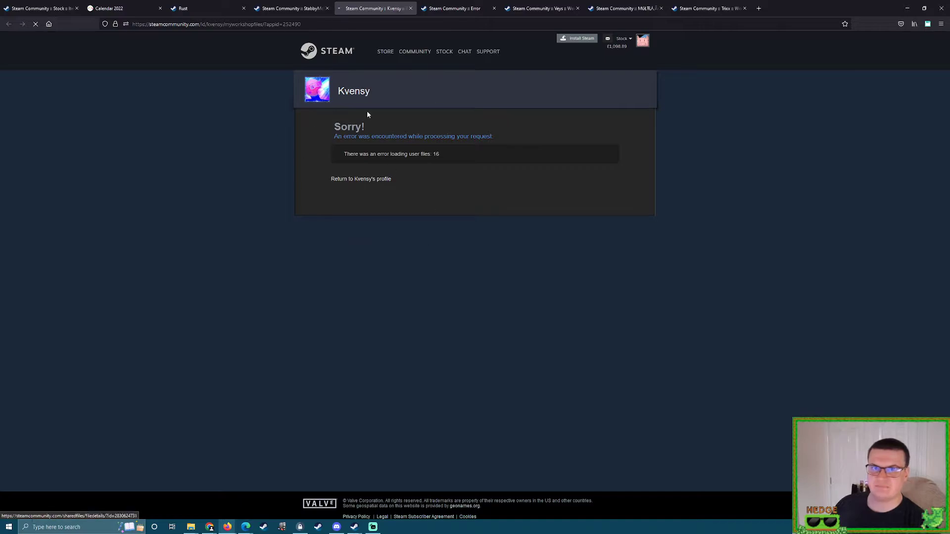
click(454, 8)
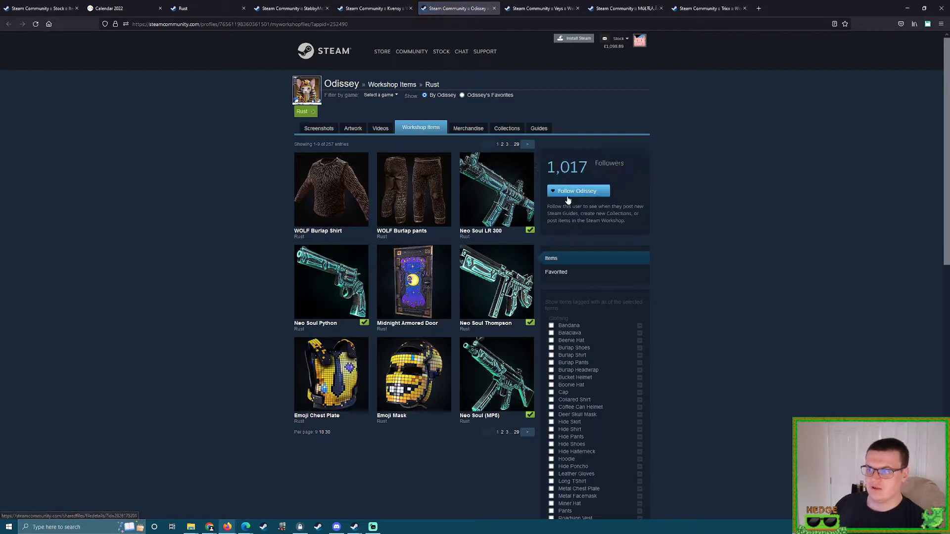
click(292, 8)
key(ctrl+w)
key(ctrl+w)
key(ctrl+w)
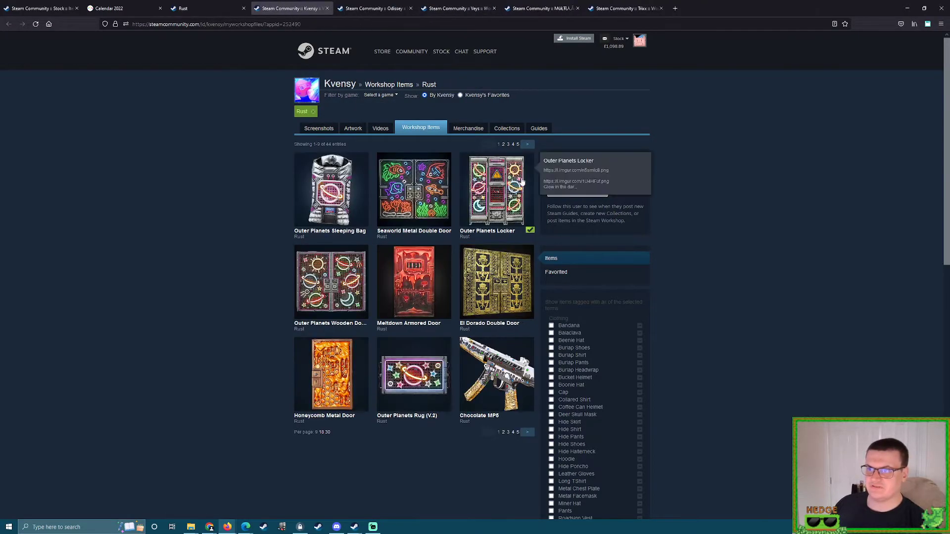
key(ctrl+w)
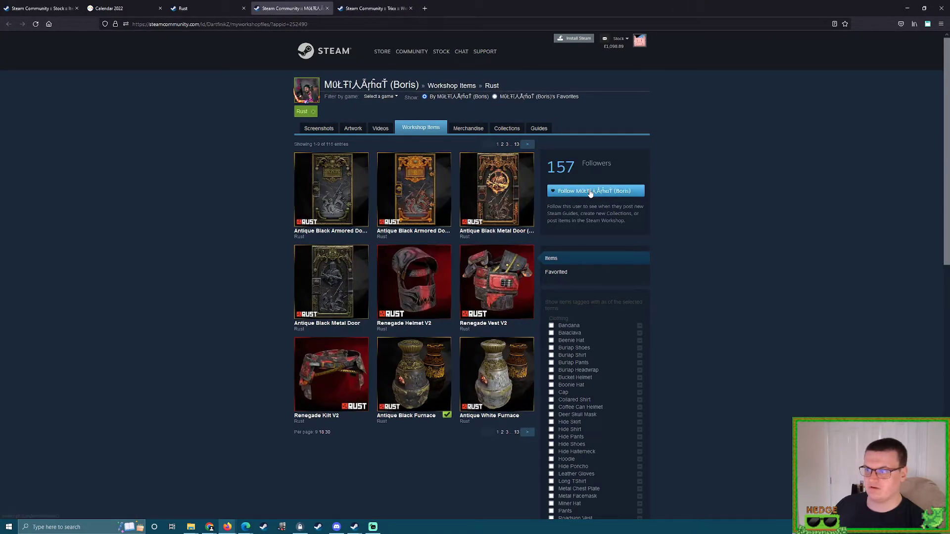
Follow the creators of Antique Black Furnace and Molten Visage Sleeping Bag, closing each page.
click(634, 191)
key(ctrl+w)
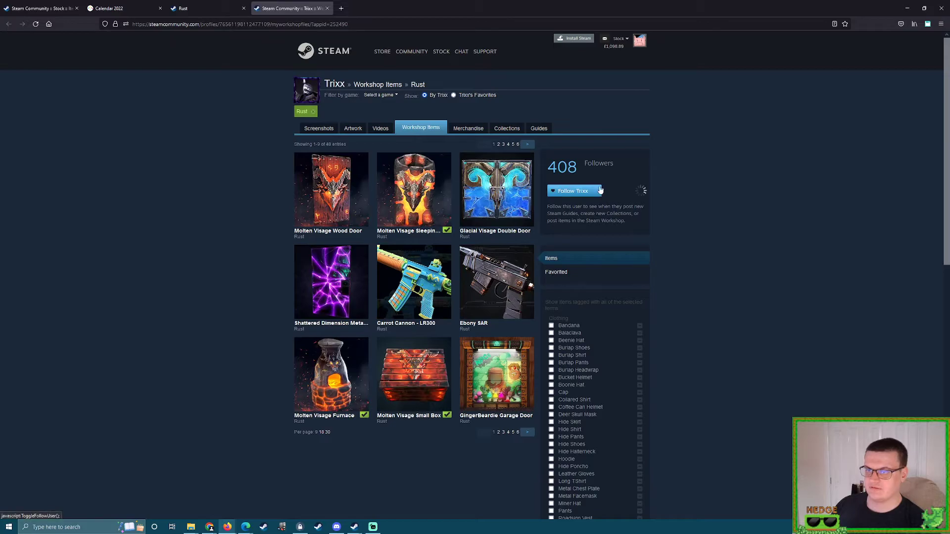
click(588, 192)
key(ctrl+w)
Look through the followed authors' items, then return to the workshop home page and open the full Accepted for Game list.
scroll(467, 284, down, 4)
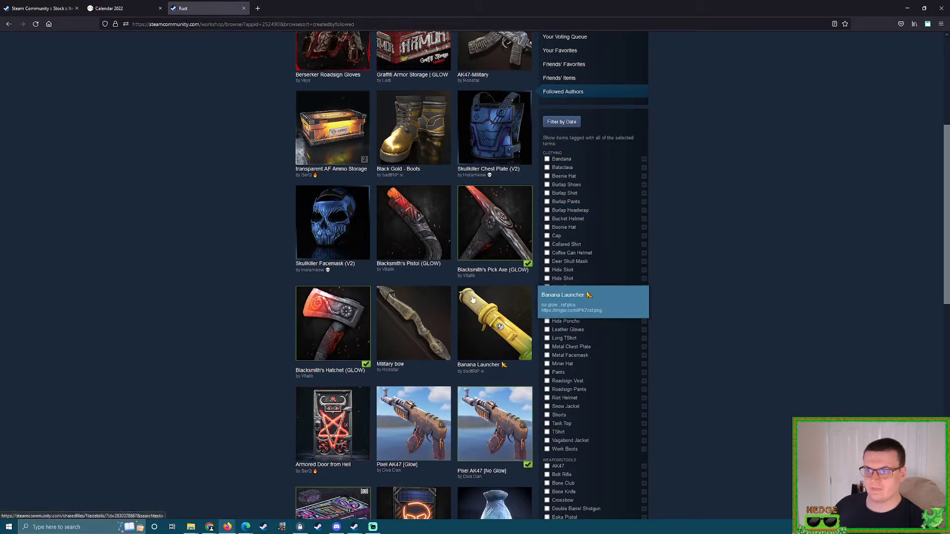
scroll(281, 166, up, 5)
click(9, 23)
scroll(251, 140, down, 5)
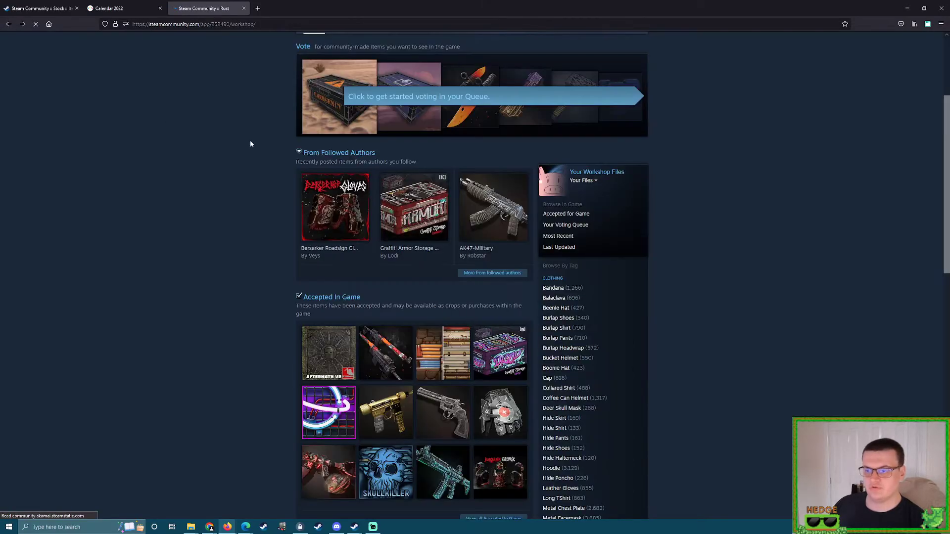
click(368, 150)
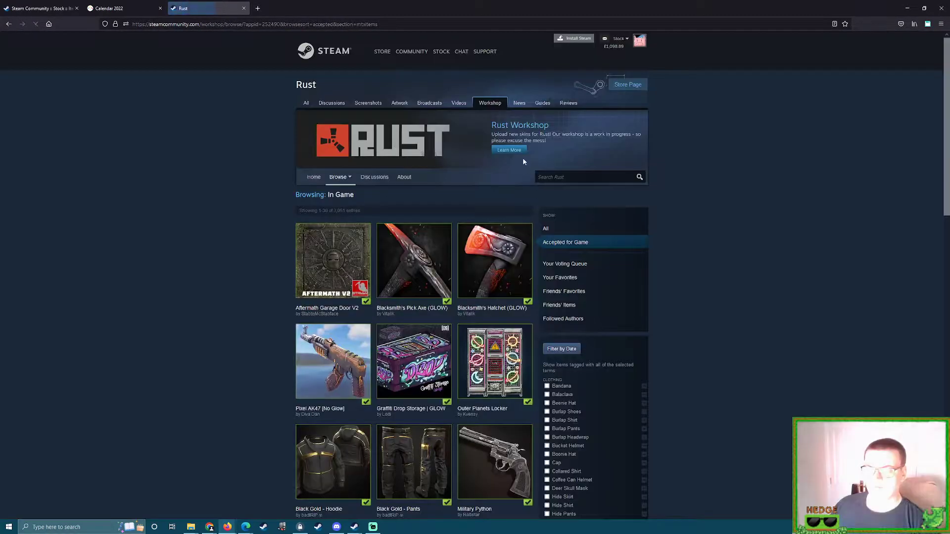
Open the creators' pages for Corrugated Steel Chest plate, LOWPOLY STONE HATCHET and Military Crossbow in new tabs.
scroll(123, 290, down, 15)
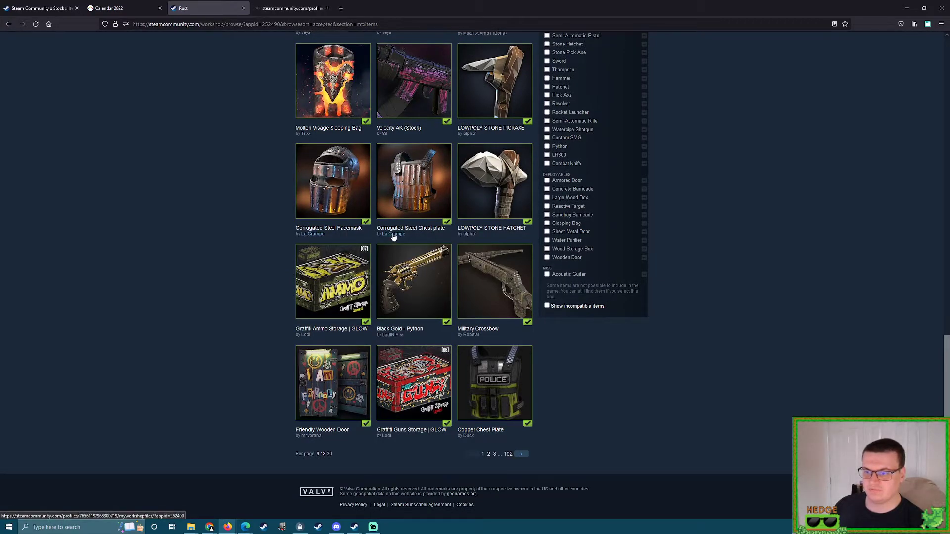
middle_click(469, 235)
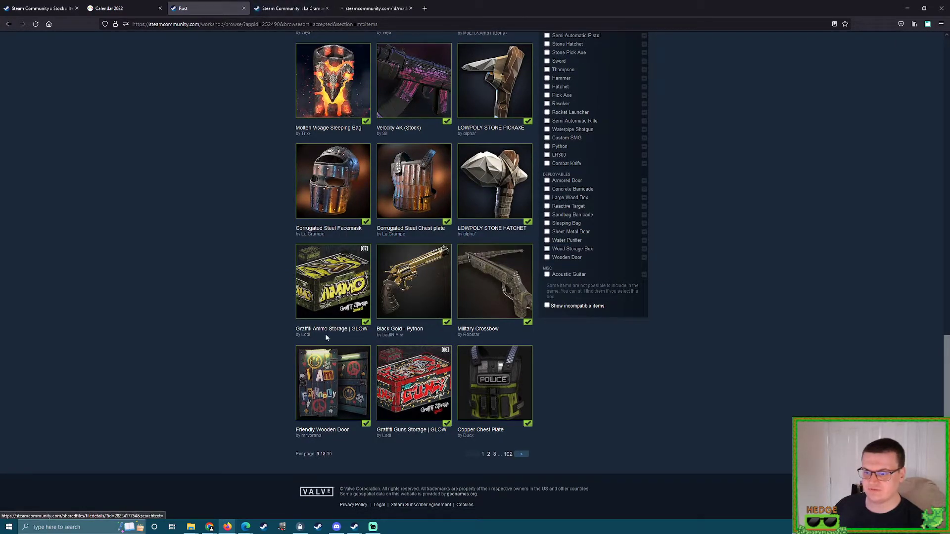
middle_click(471, 335)
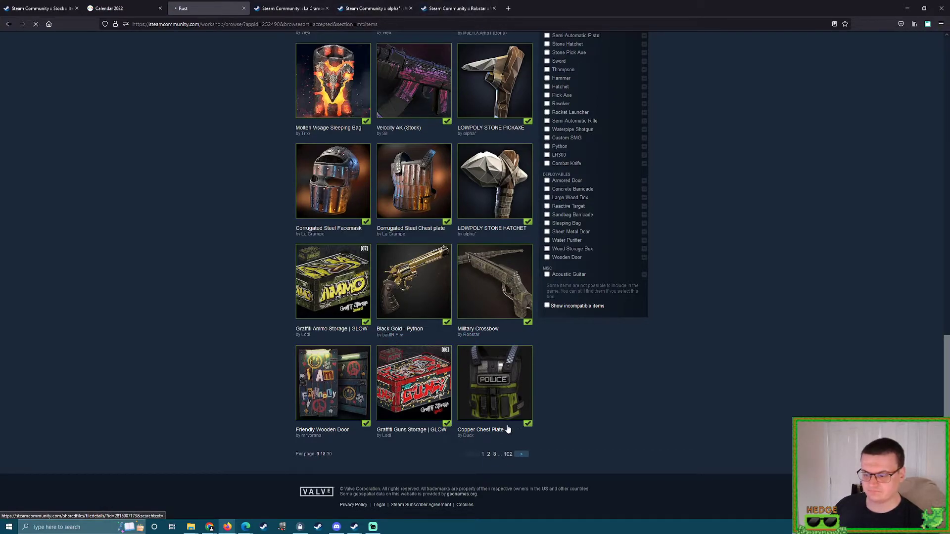
On page 3 of the accepted items, open the creators' pages for Dragon Rage Gloves, OverGrown Hatchet, SMOULDERING_DOOR and Blueprint Metal Door in new tabs.
click(495, 454)
scroll(451, 294, down, 12)
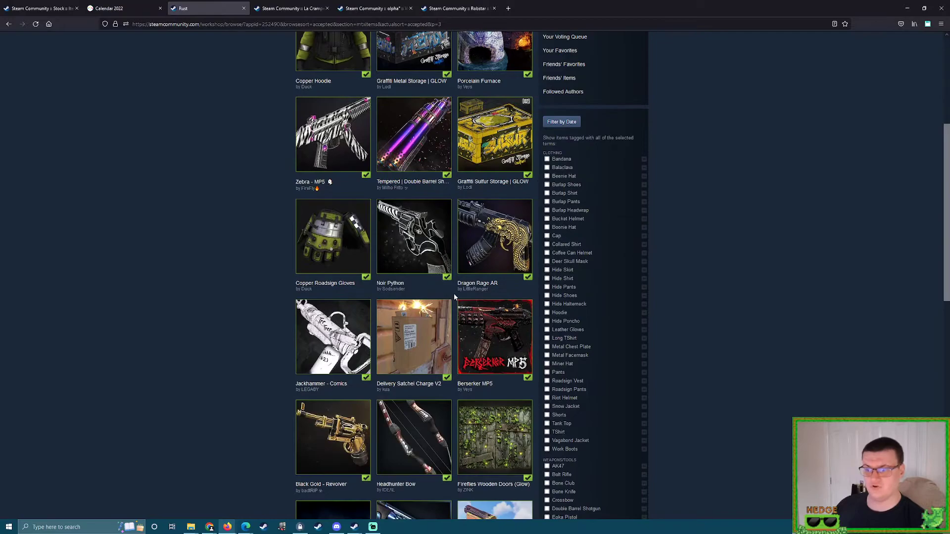
scroll(449, 300, down, 3)
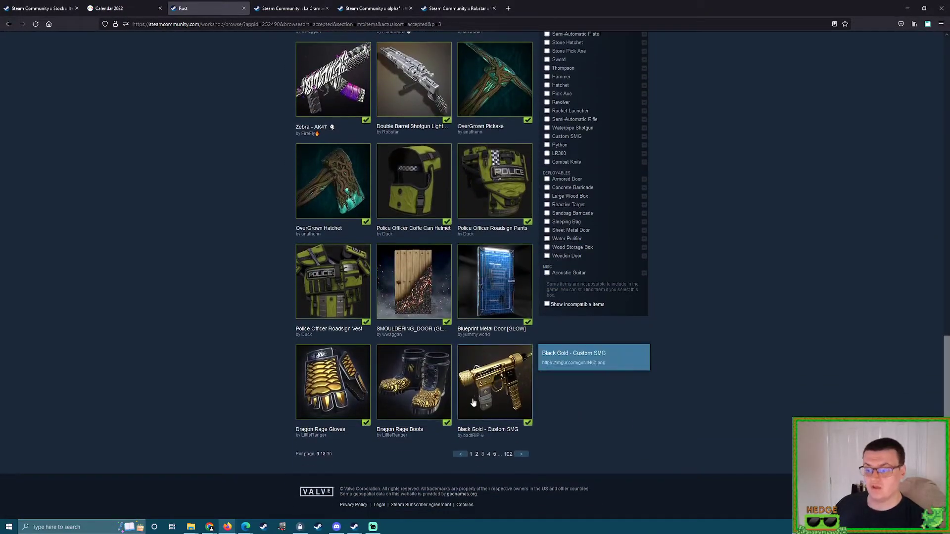
middle_click(307, 436)
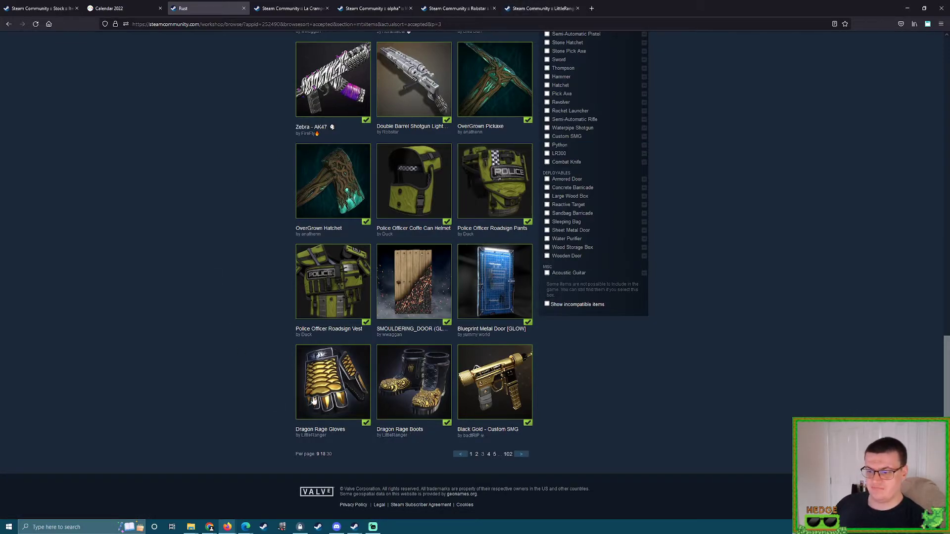
middle_click(310, 234)
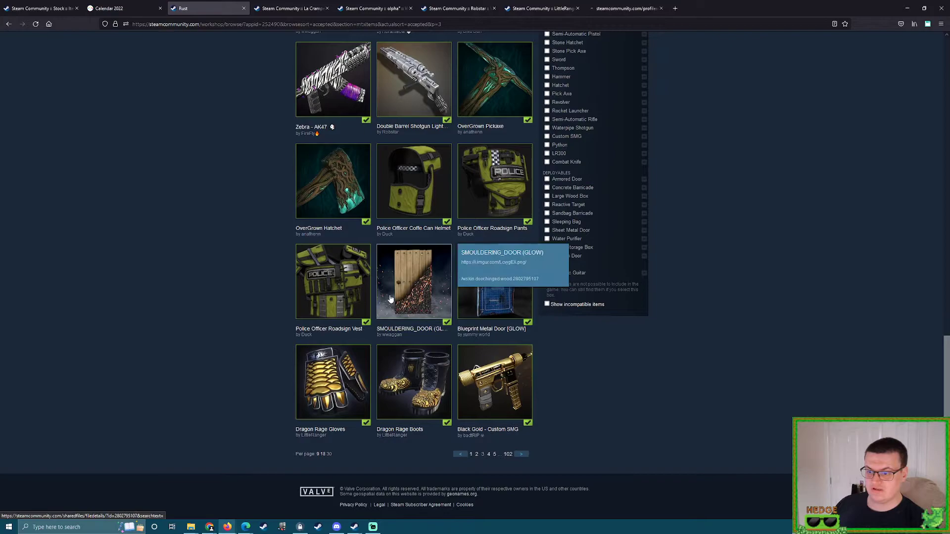
middle_click(391, 335)
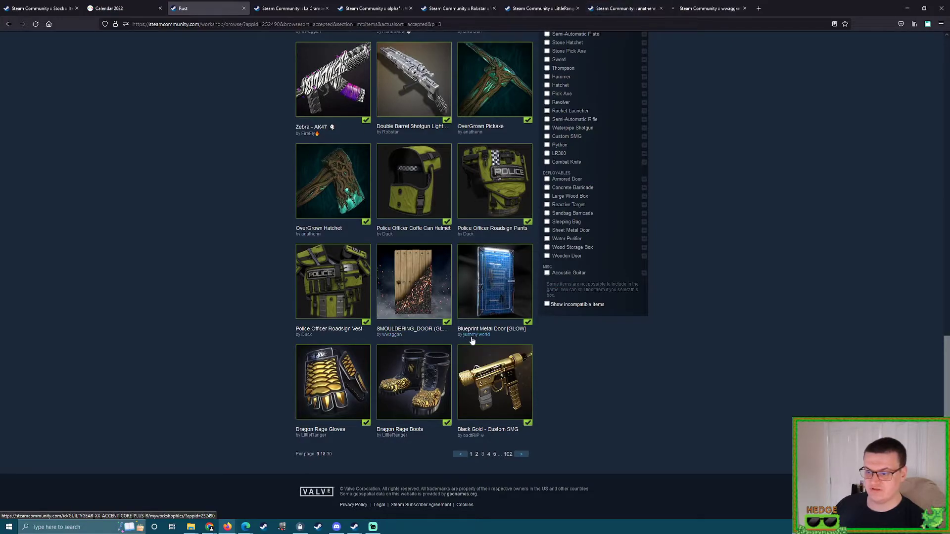
Follow the creators of Corrugated Steel Chest plate, LOWPOLY STONE HATCHET and Military Crossbow, closing each page.
click(292, 8)
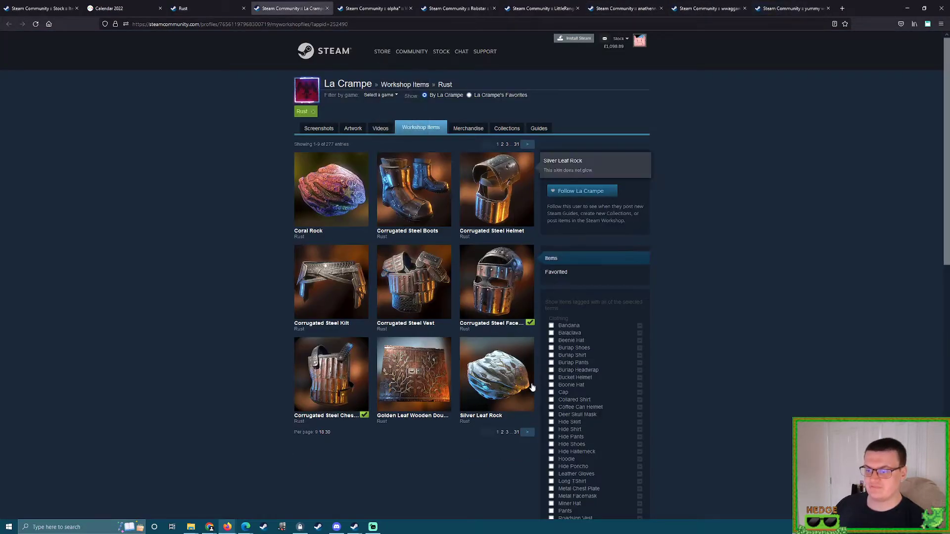
key(ctrl+w)
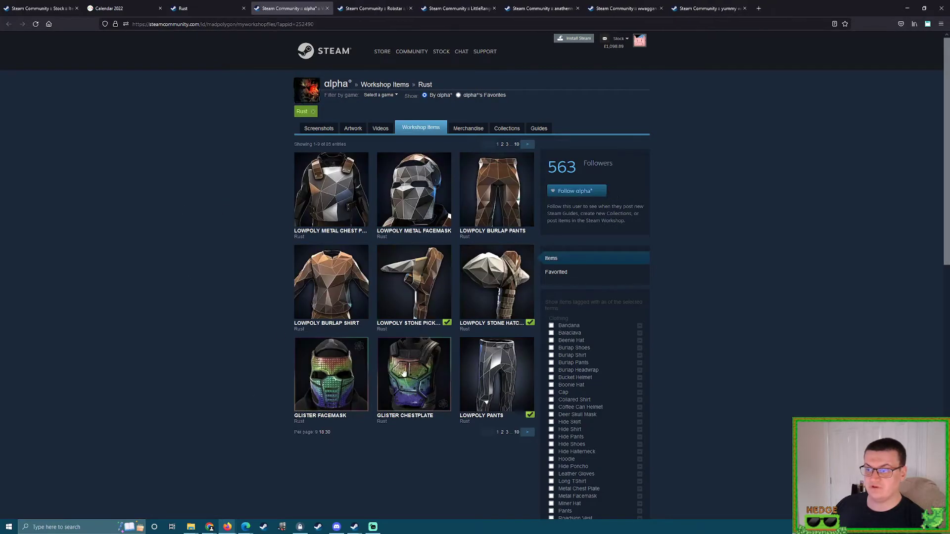
click(569, 193)
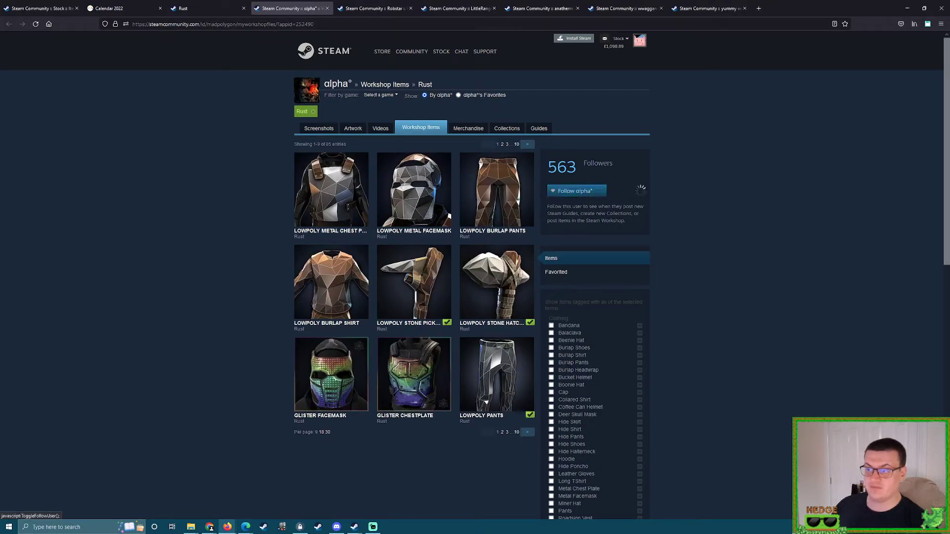
key(ctrl+w)
key(ctrl+w)
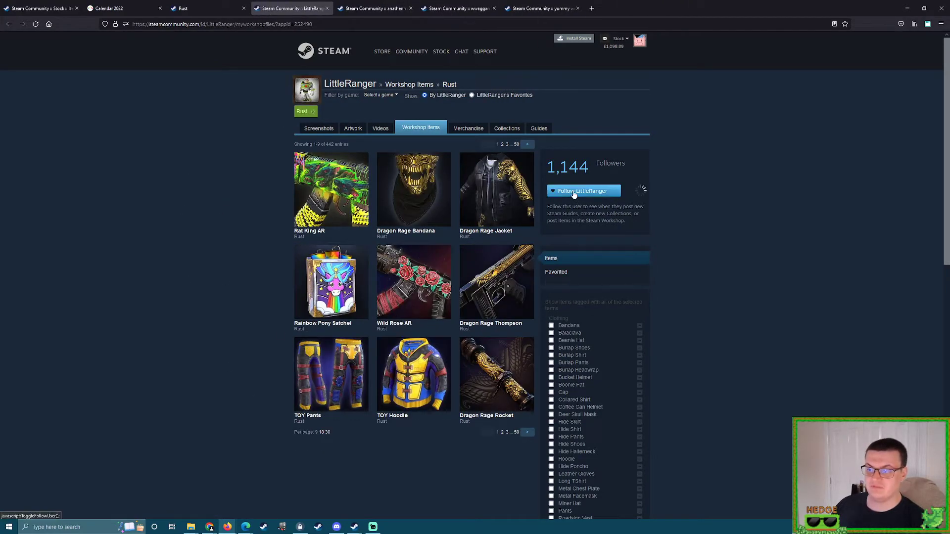
Follow the creators of Dragon Rage Gloves, OverGrown Hatchet, SMOULDERING_DOOR and Blueprint Metal Door, closing each page.
click(578, 191)
key(ctrl+w)
click(577, 191)
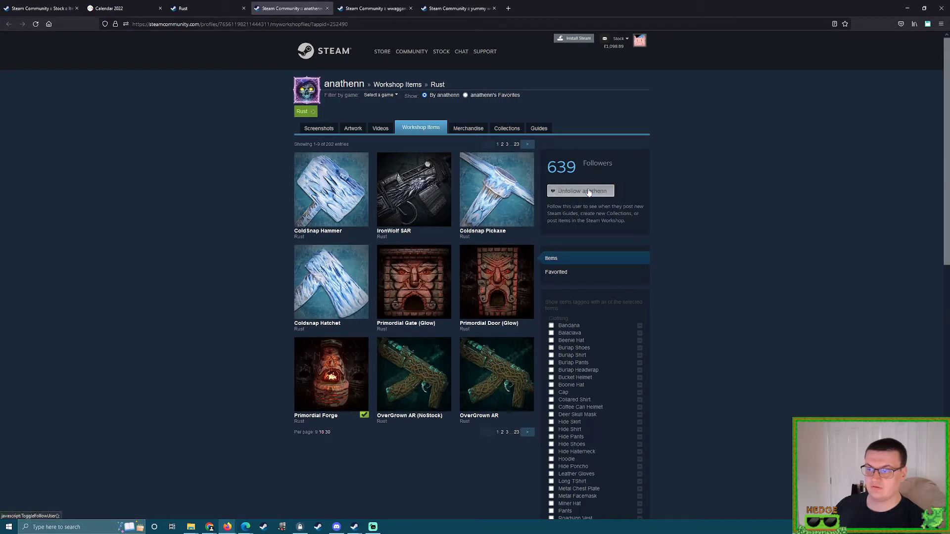
key(ctrl+w)
key(ctrl+w)
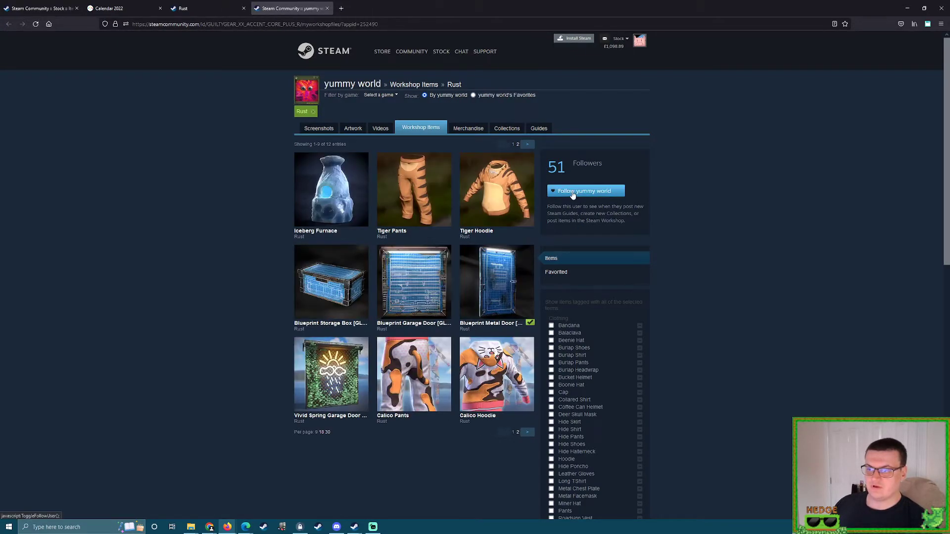
click(576, 192)
key(ctrl+w)
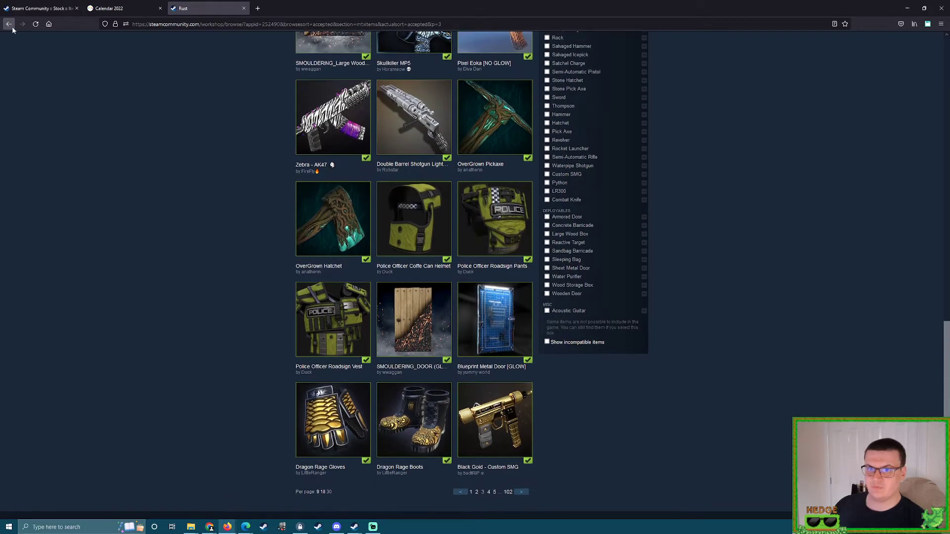
Return to the Rust workshop home page and open the full list of items from followed authors.
click(9, 23)
key(alt+Left)
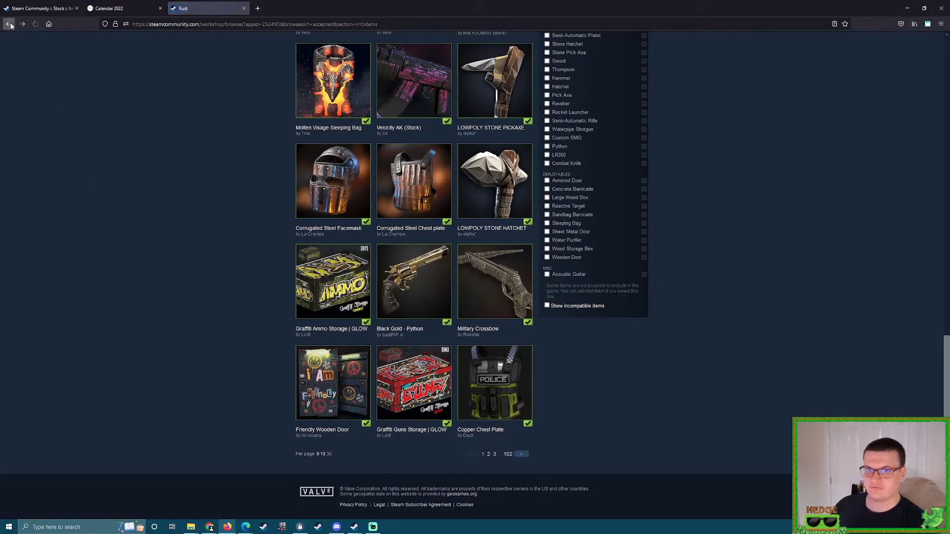
scroll(88, 89, up, 3)
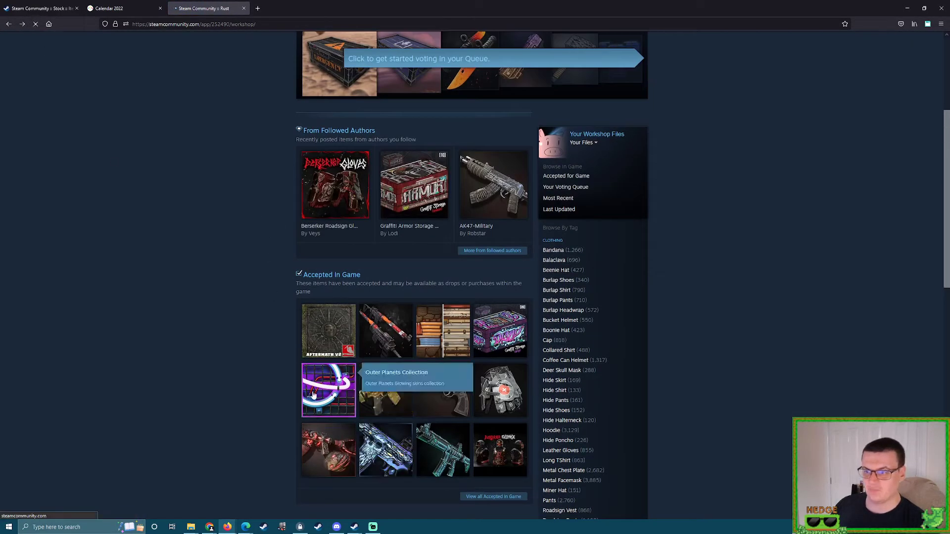
click(499, 250)
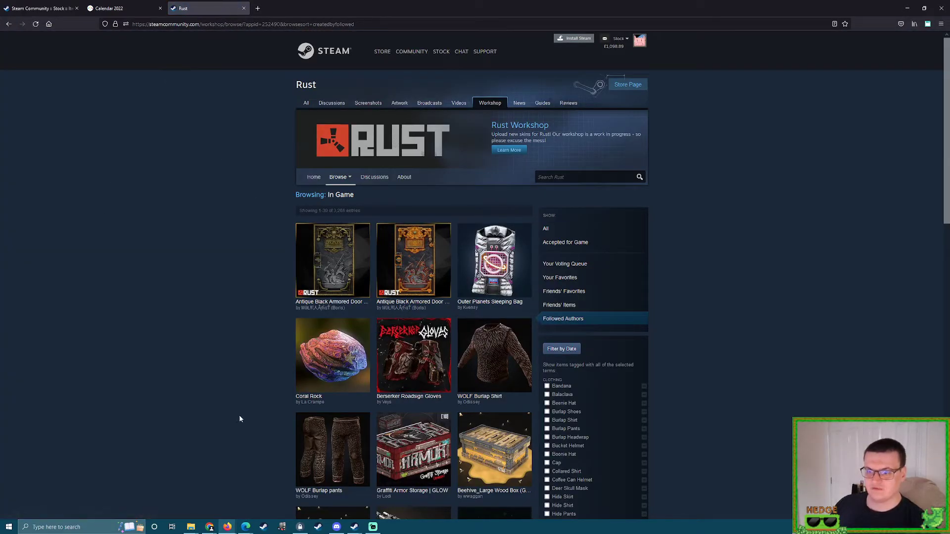
Switch to the Rust workshop in the Chrome window and open that account's full list of items from followed authors.
mouse_move(209, 526)
click(218, 491)
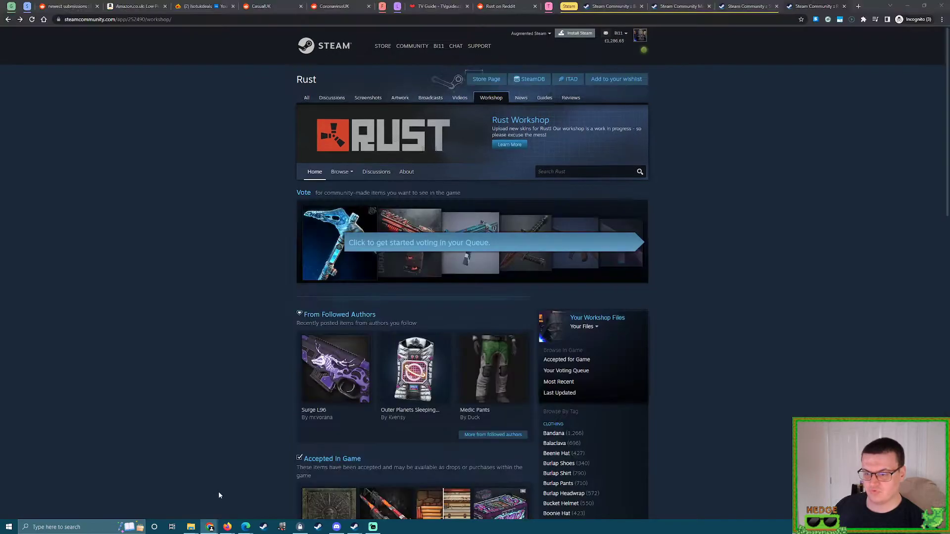
scroll(487, 338, down, 4)
click(493, 249)
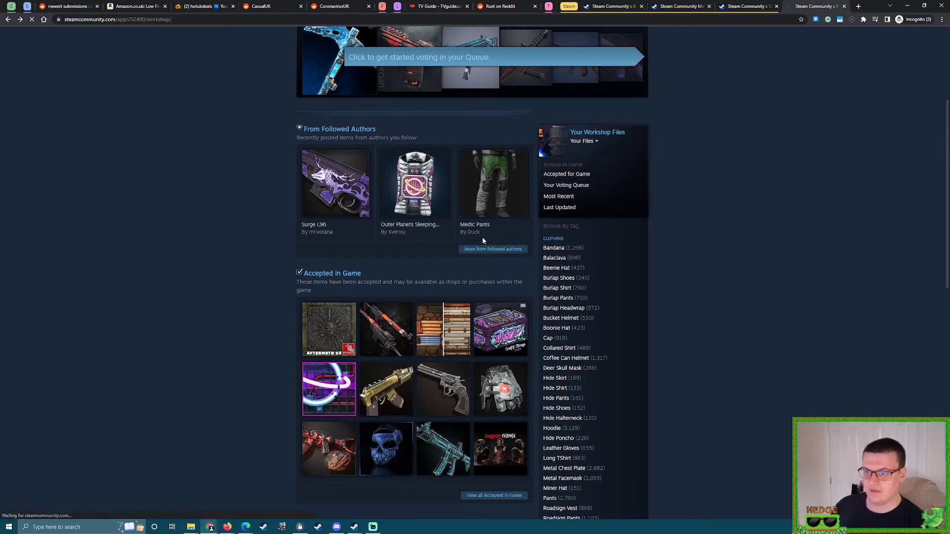
Look through the first page of followed authors' items and check today's date in the system calendar.
scroll(544, 59, down, 4)
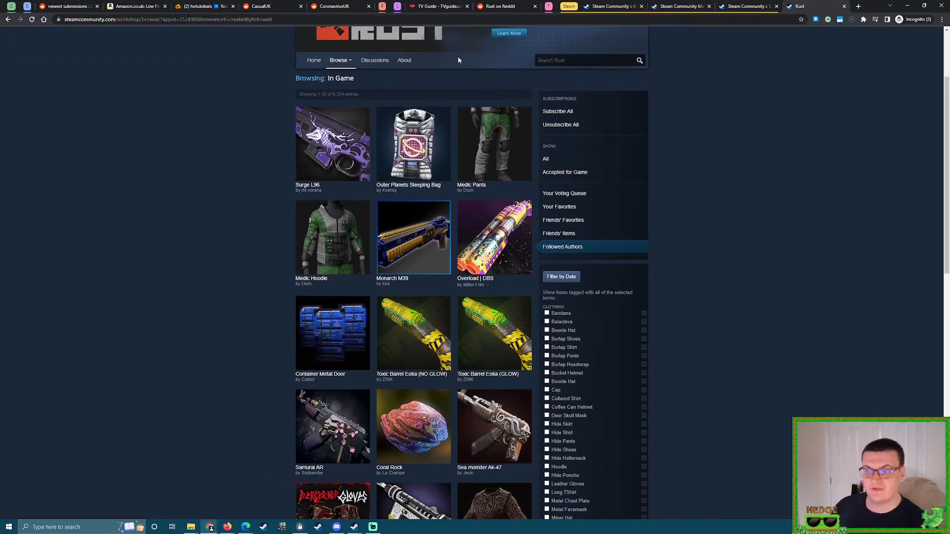
scroll(177, 357, down, 3)
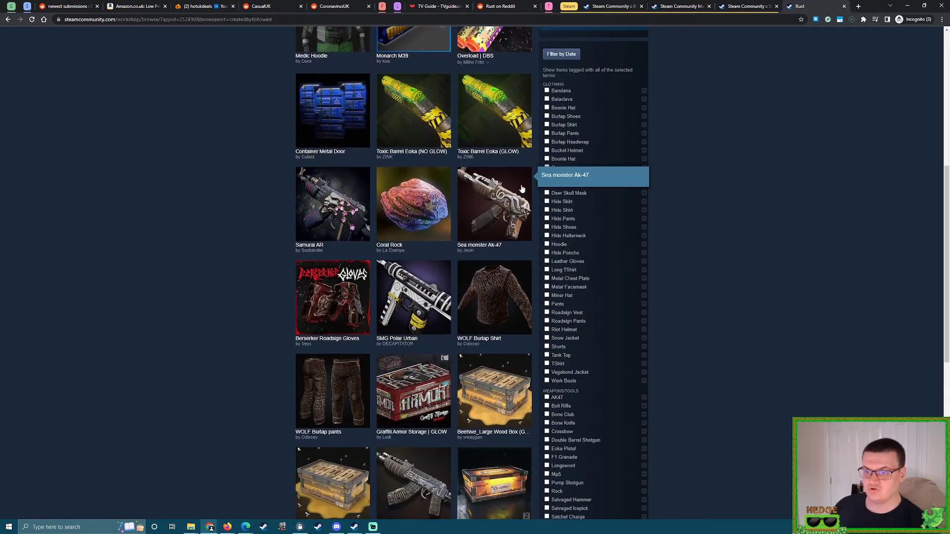
scroll(188, 343, down, 4)
scroll(188, 343, down, 3)
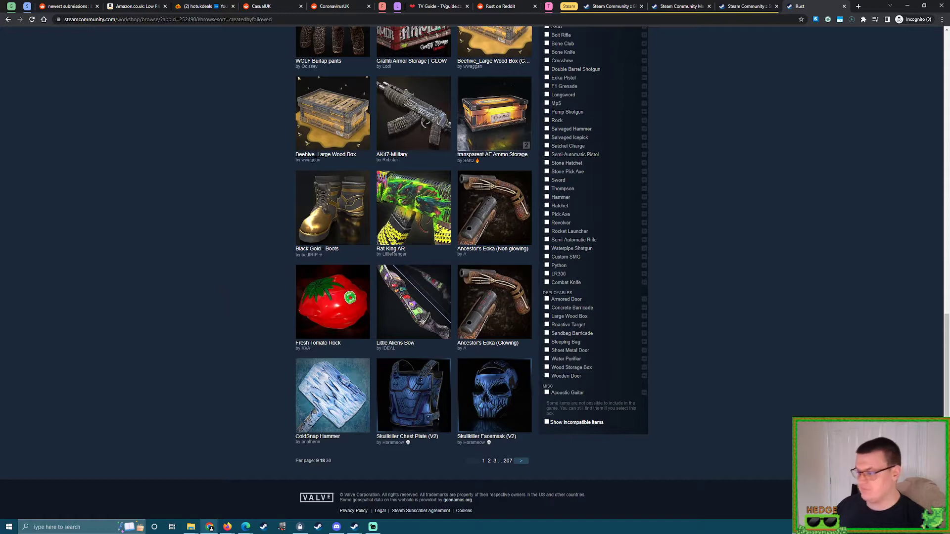
key(super+alt+d)
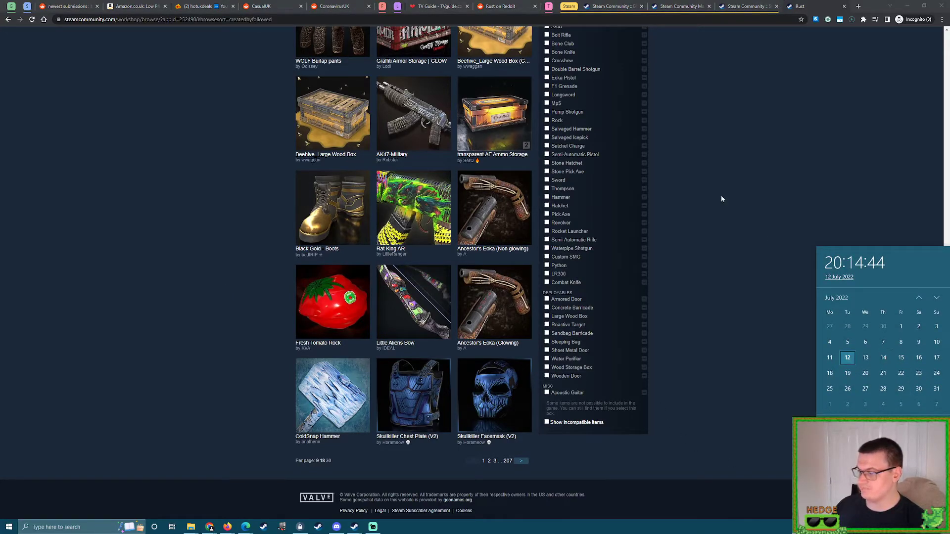
click(692, 112)
Examine the followed authors' items again, comparing the newest submissions with the oldest ones on the first page.
scroll(696, 177, up, 7)
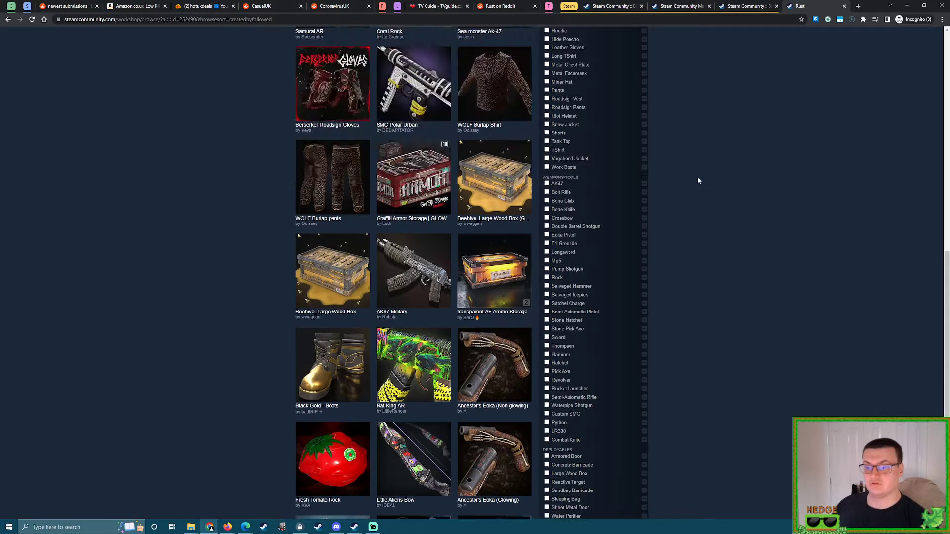
scroll(708, 190, up, 5)
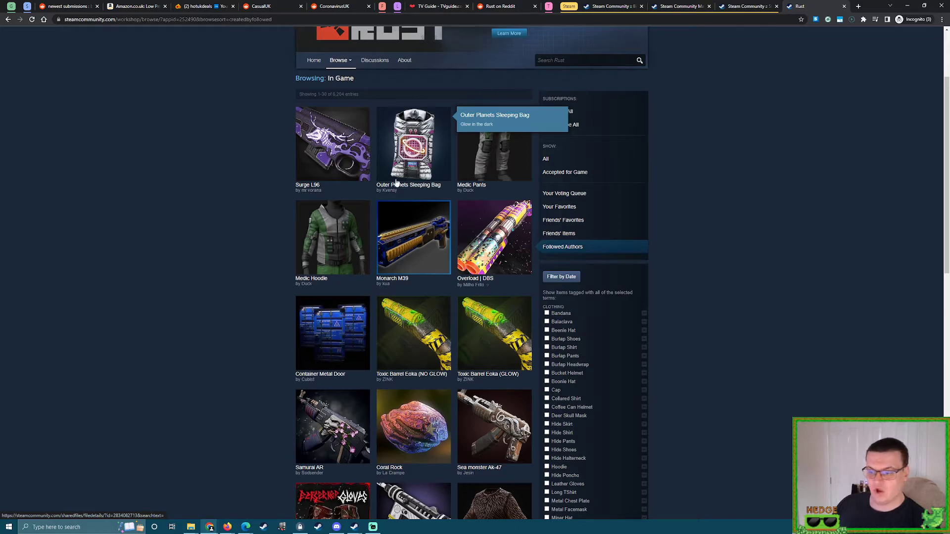
scroll(234, 298, down, 12)
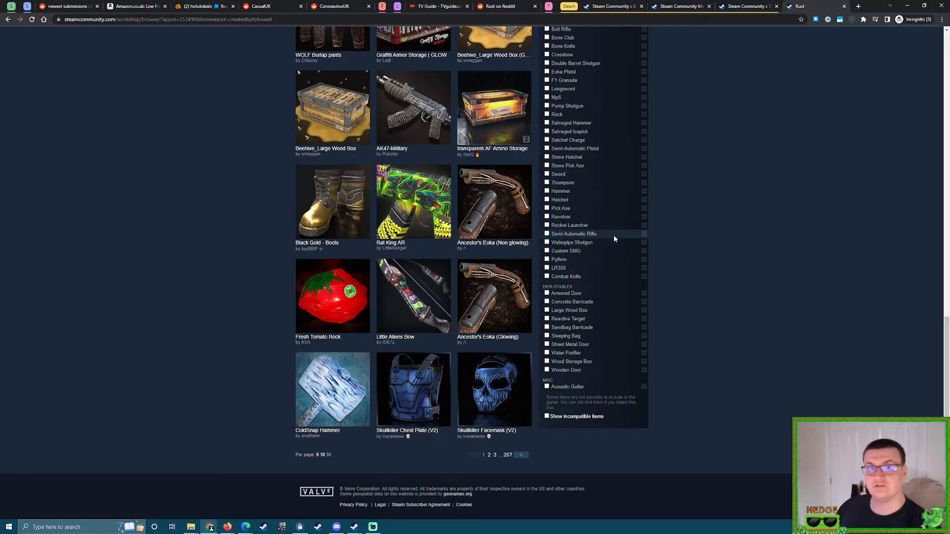
scroll(613, 236, up, 15)
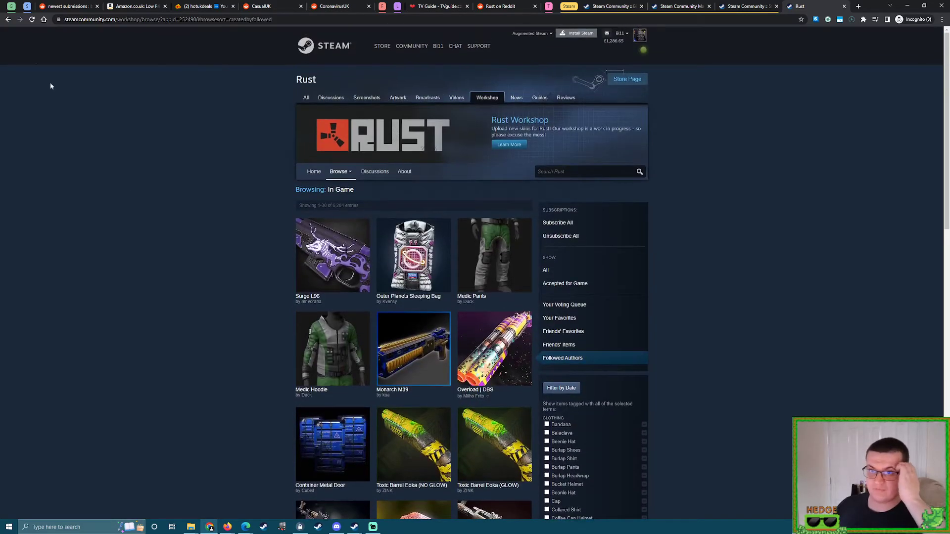
scroll(451, 207, down, 3)
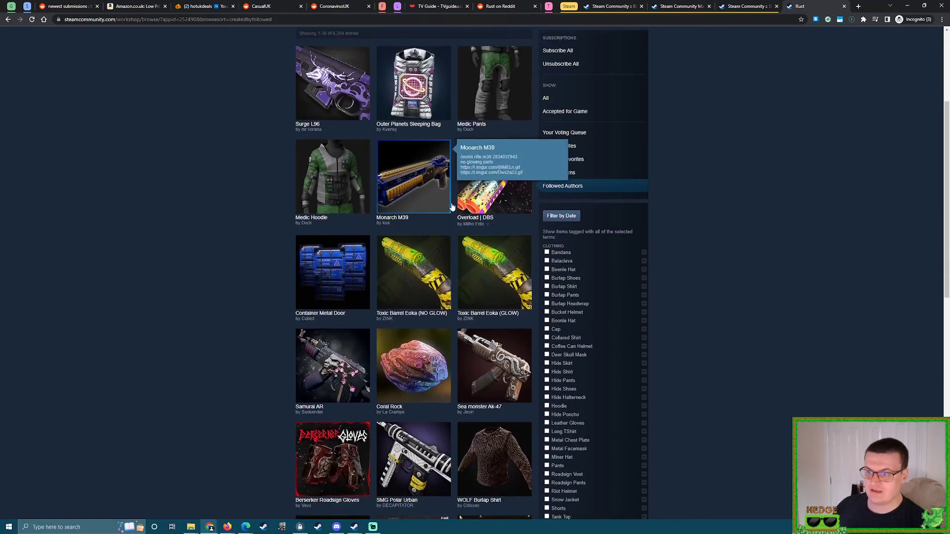
scroll(452, 207, down, 10)
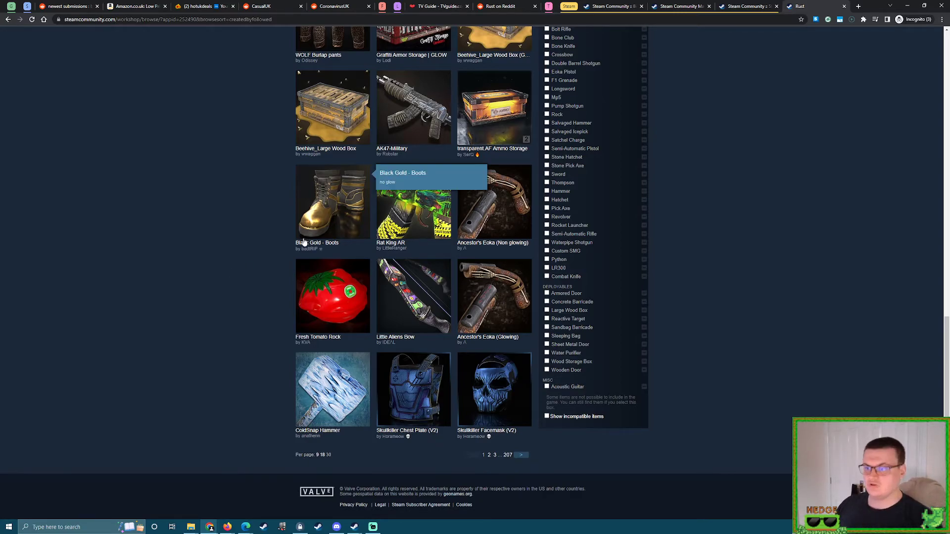
scroll(469, 315, up, 2)
scroll(271, 233, up, 5)
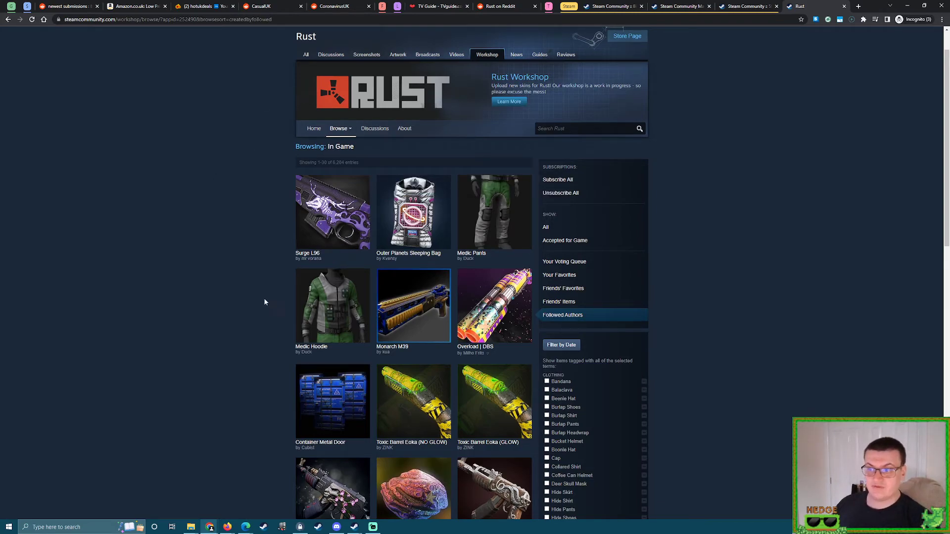
scroll(262, 252, down, 1)
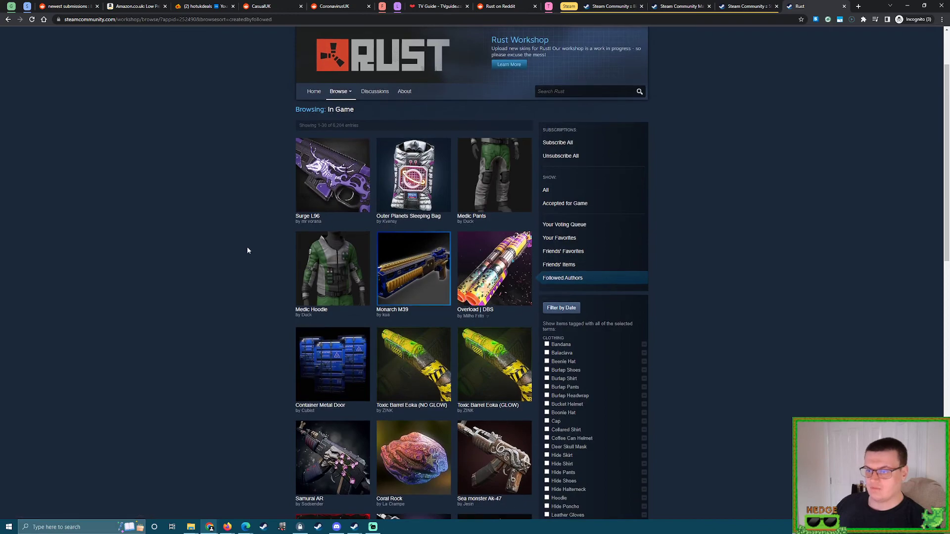
Check the system calendar again, review the followed authors' items down to the end of the page, and return to the workshop home page.
click(925, 527)
click(738, 297)
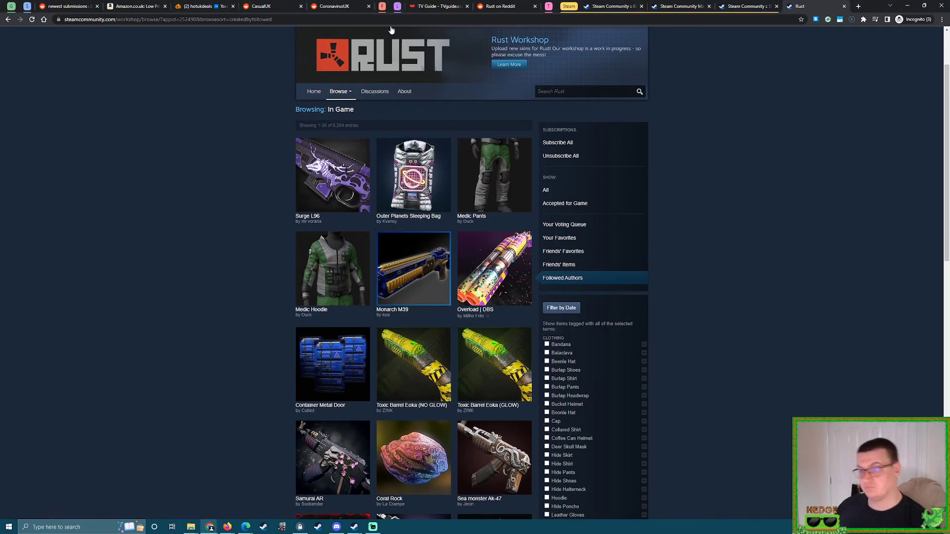
scroll(192, 122, down, 4)
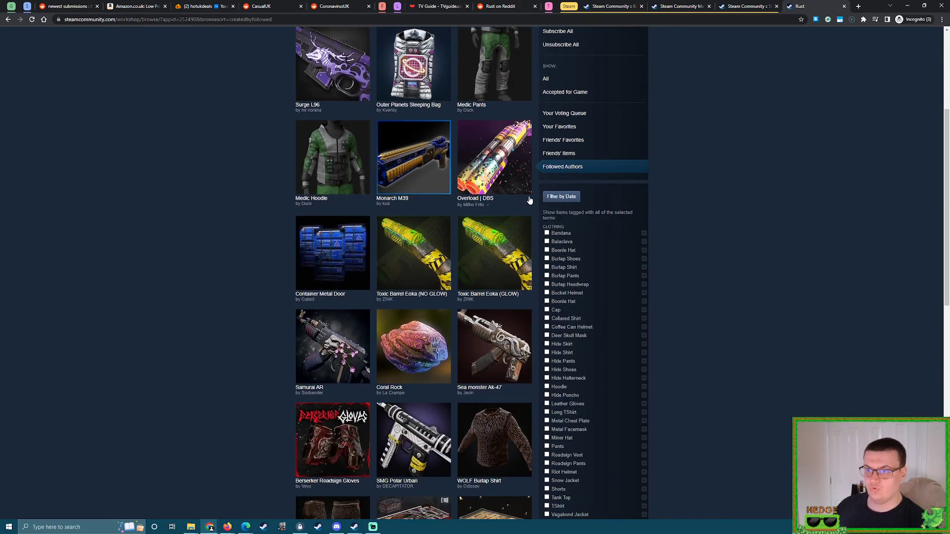
scroll(444, 394, down, 2)
scroll(495, 297, down, 4)
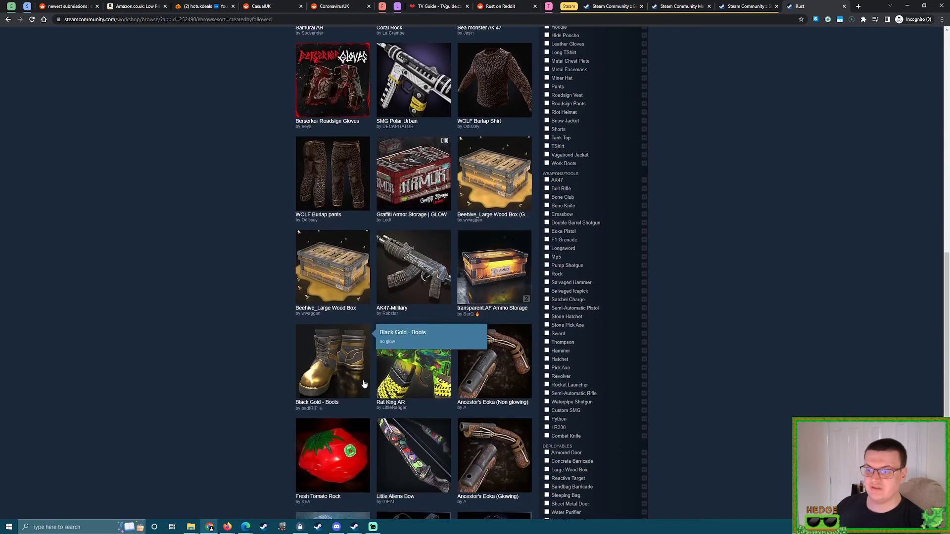
scroll(306, 273, down, 3)
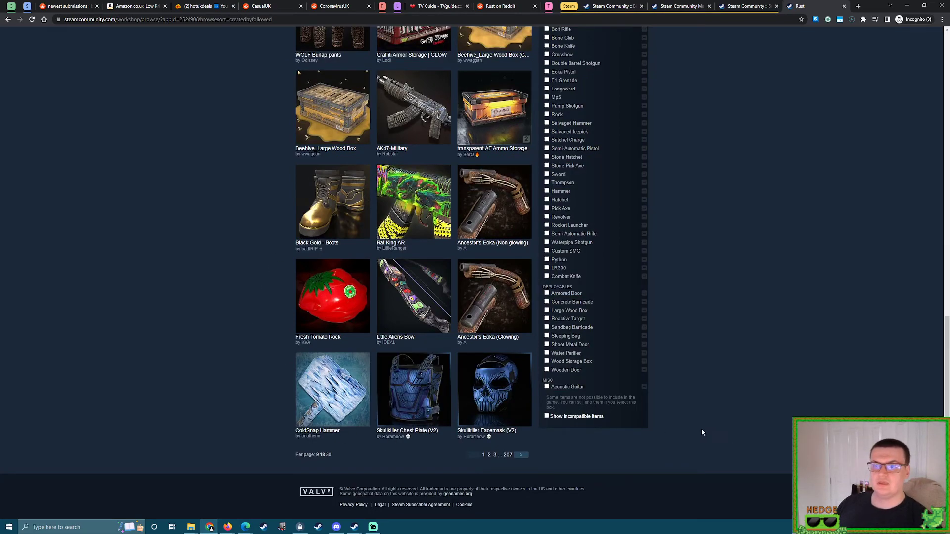
click(8, 19)
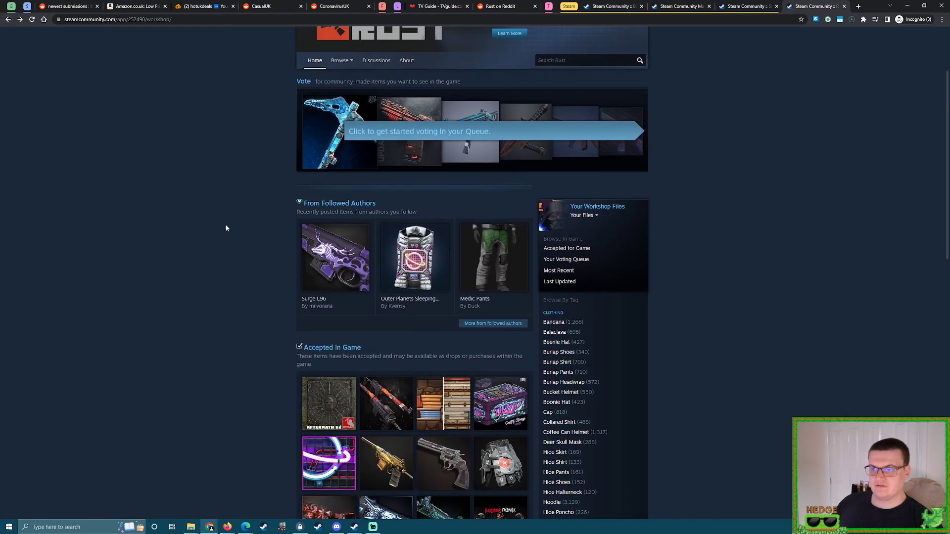